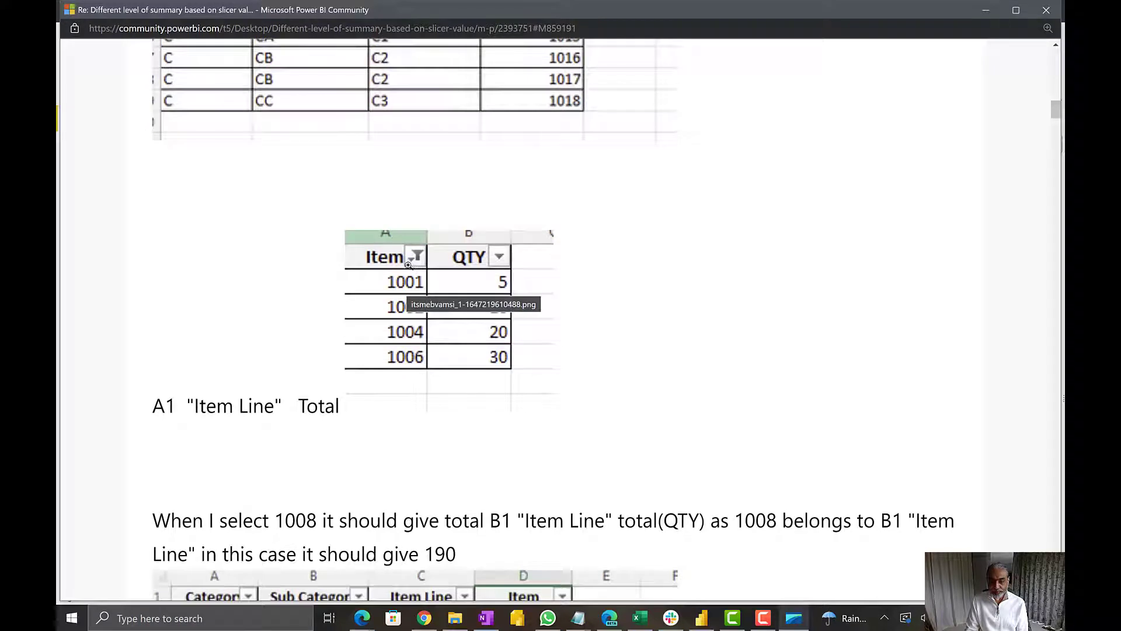
- Read the forum post's category A and B total examples, then switch to the Power BI Desktop report
scroll(631, 284, "up", 2)
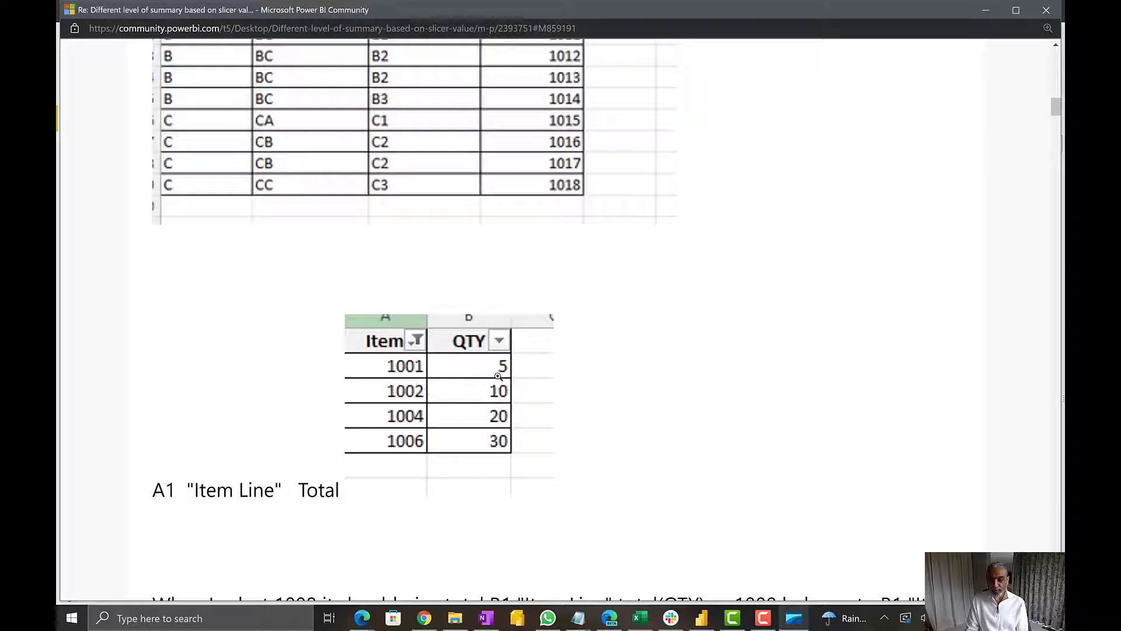
scroll(581, 393, "down", 6)
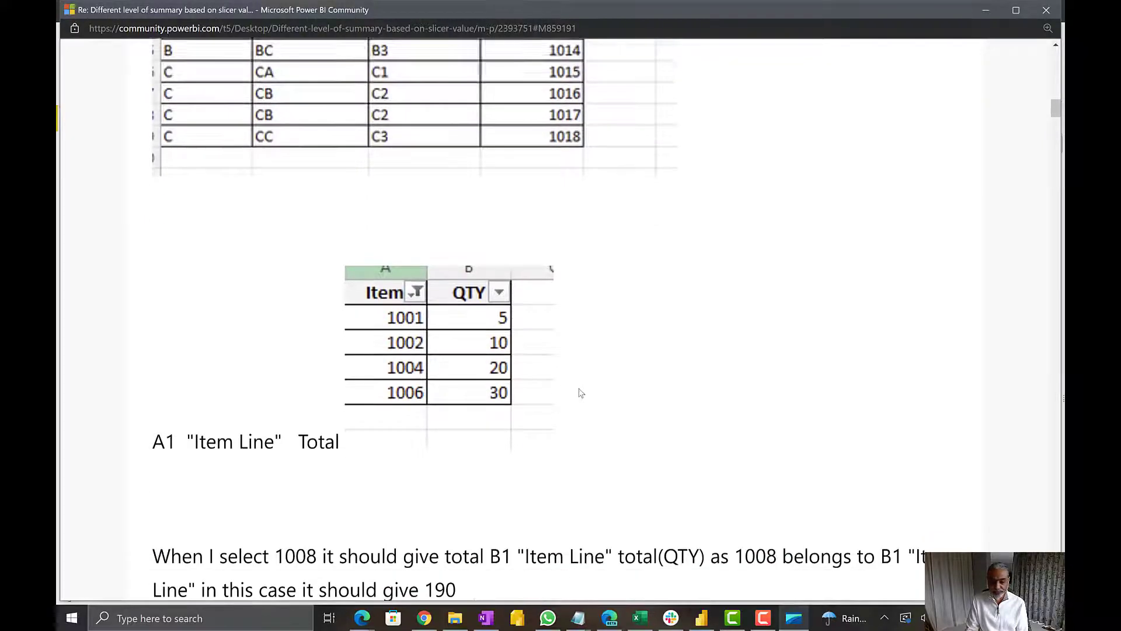
scroll(581, 393, "down", 4)
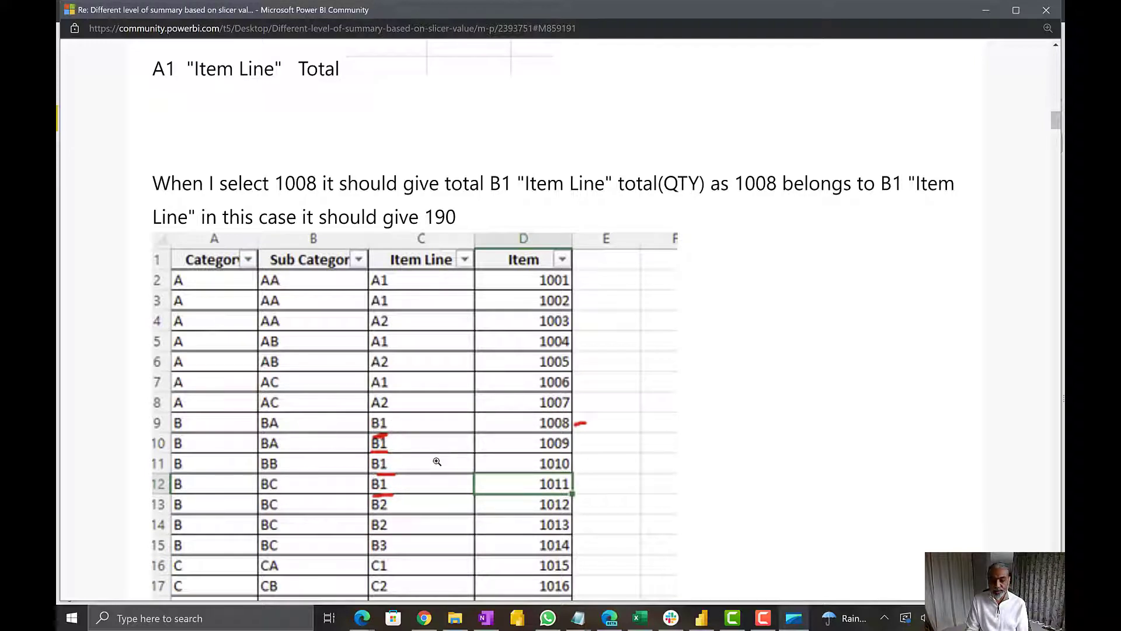
scroll(438, 461, "down", 2)
scroll(456, 411, "down", 8)
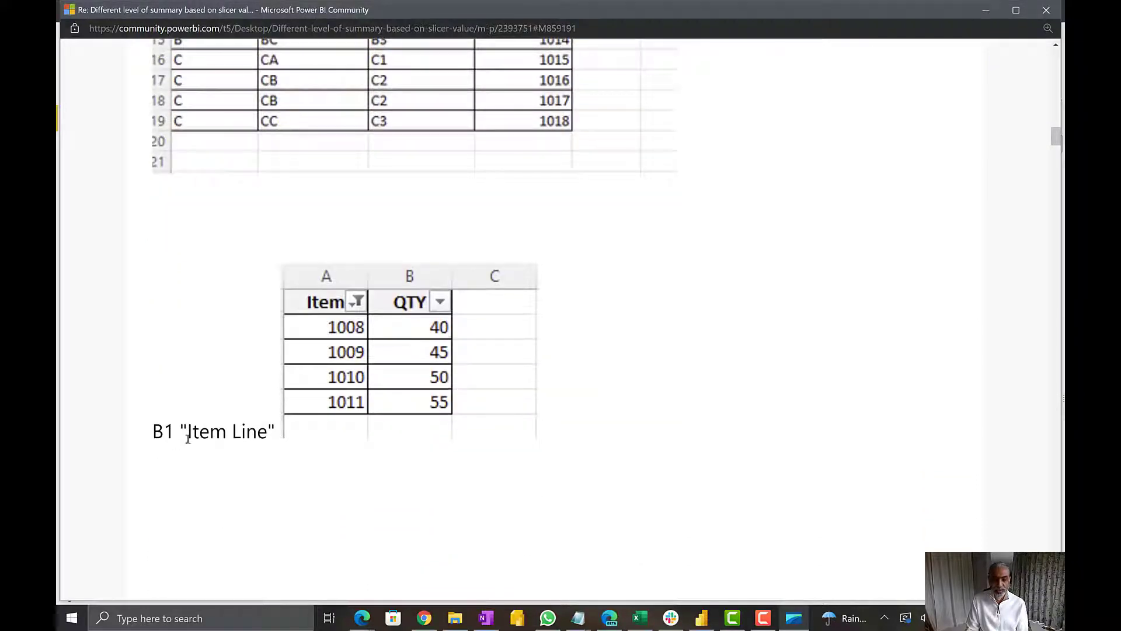
scroll(508, 384, "down", 4)
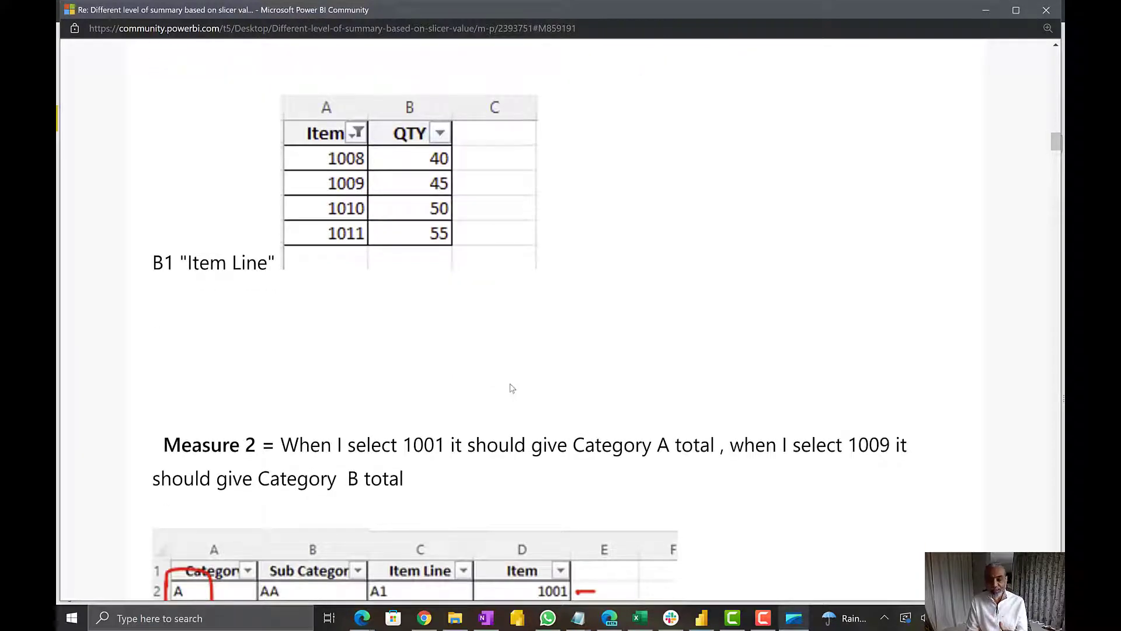
scroll(508, 385, "down", 6)
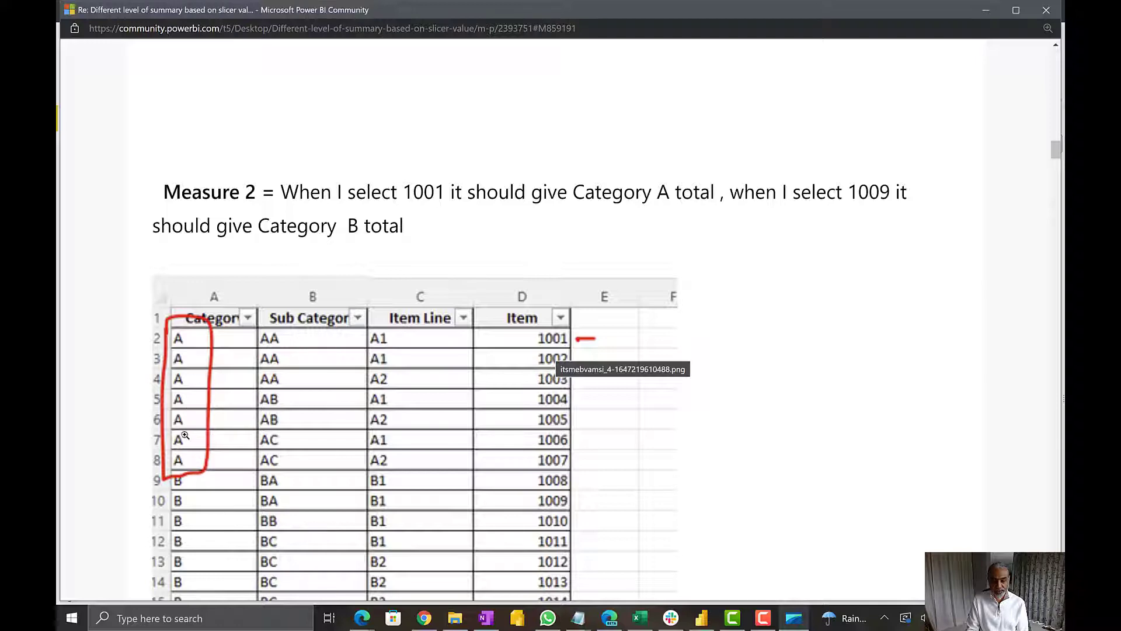
scroll(294, 419, "down", 1)
scroll(294, 420, "down", 8)
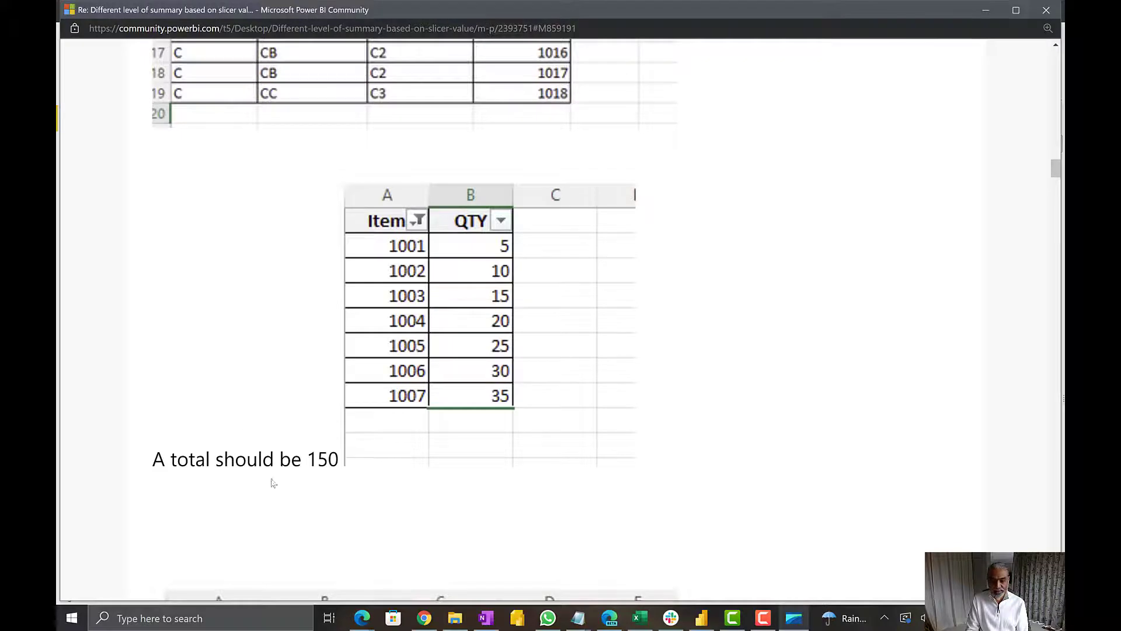
scroll(420, 431, "down", 8)
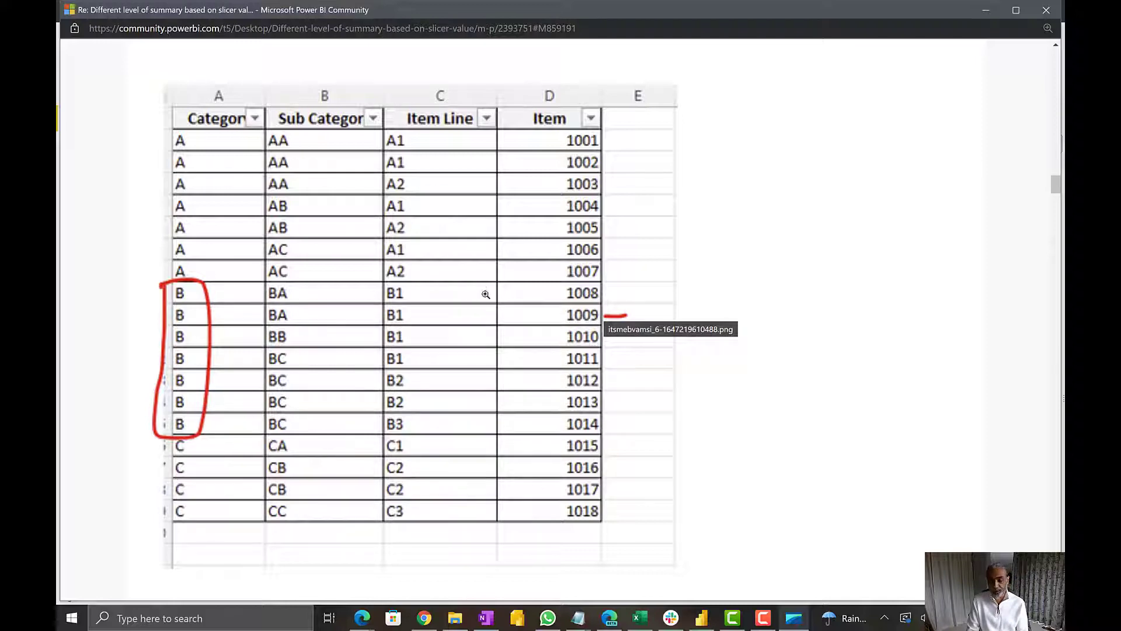
scroll(318, 380, "down", 6)
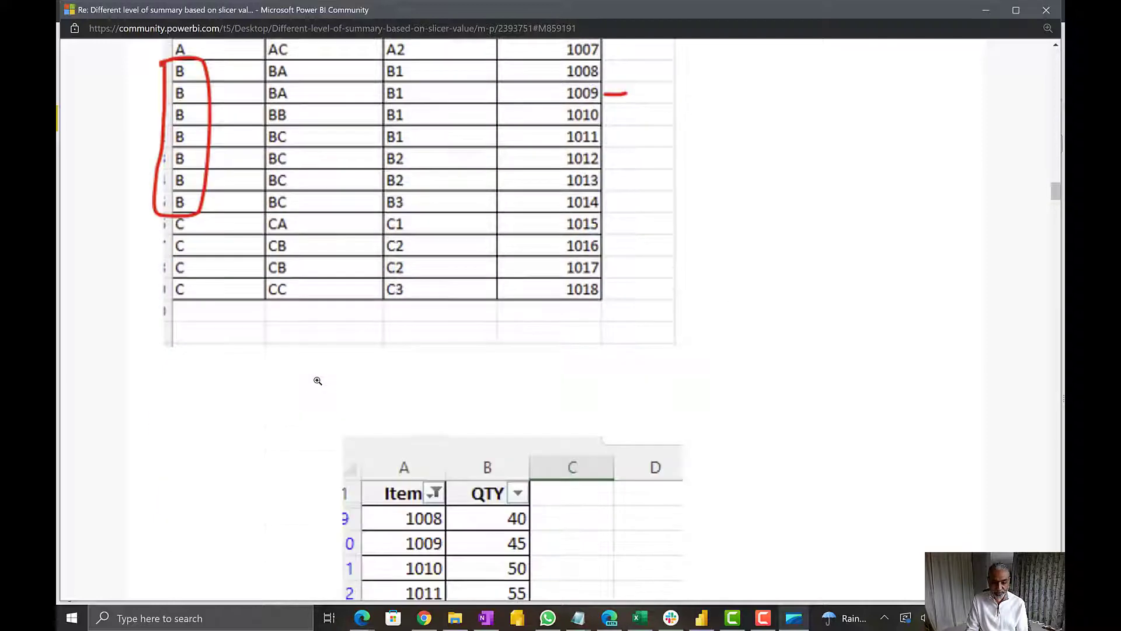
scroll(318, 380, "down", 4)
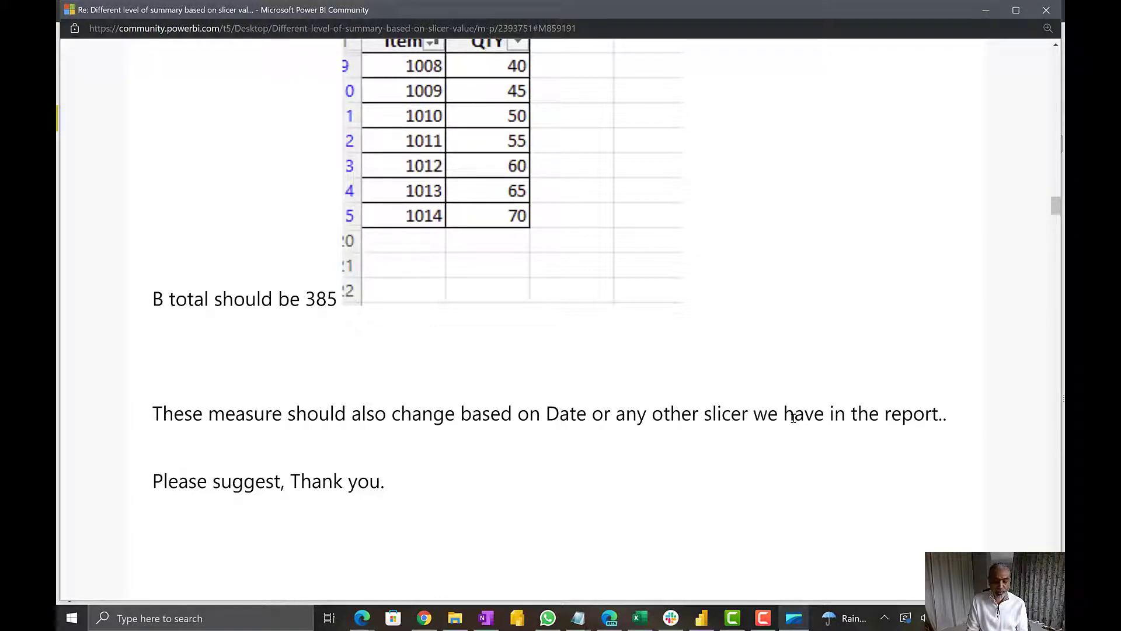
scroll(755, 408, "down", 2)
scroll(752, 415, "up", 4)
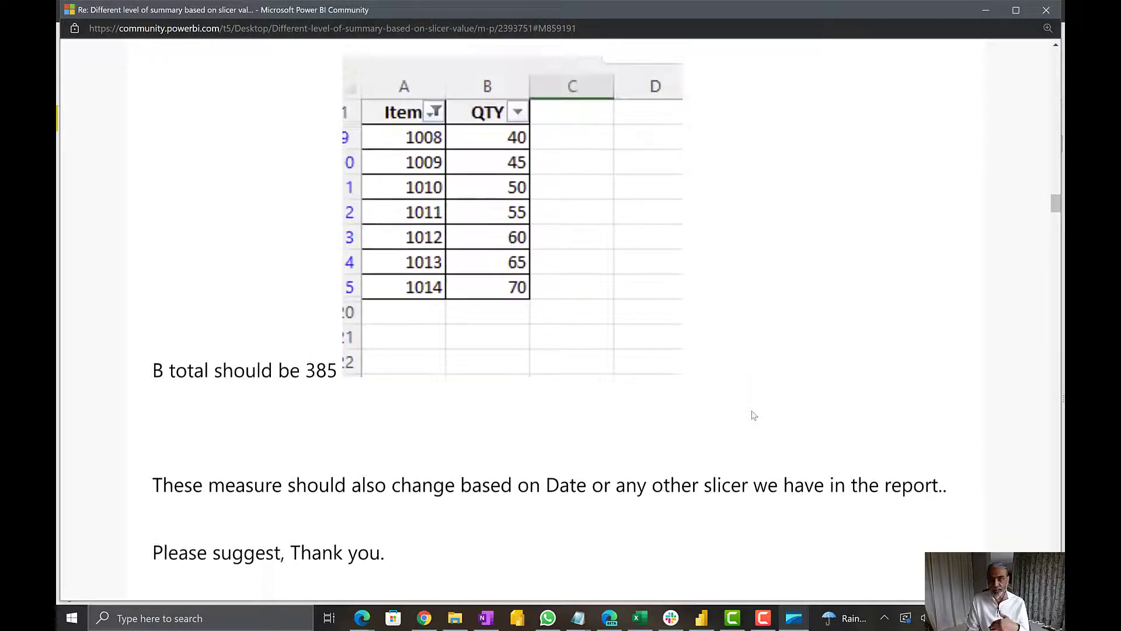
scroll(752, 415, "up", 6)
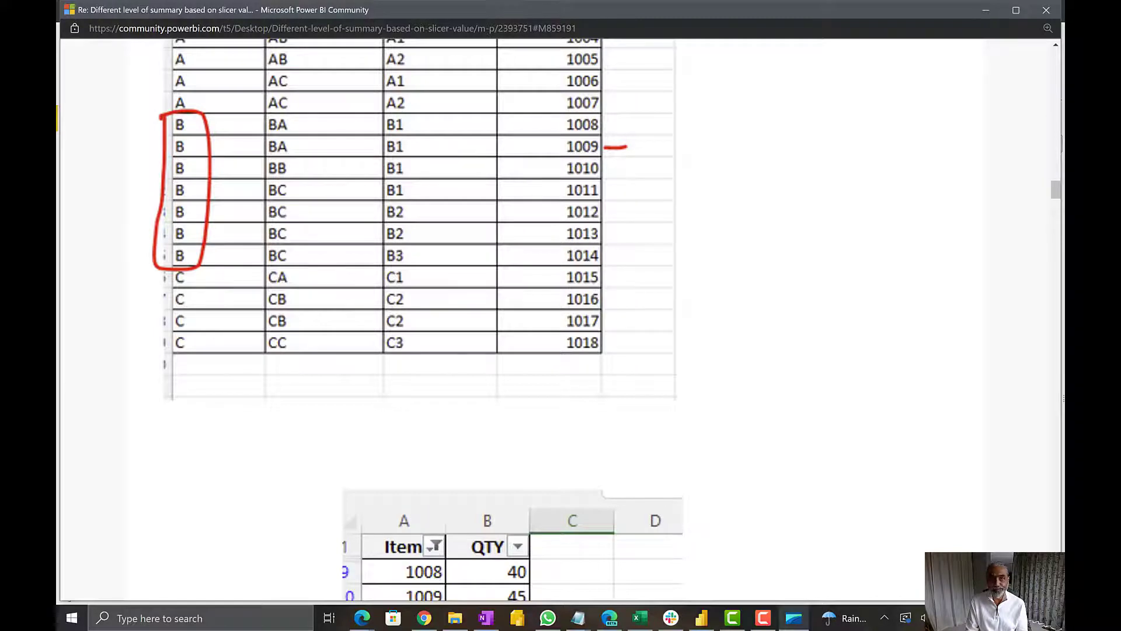
key("alt+Tab")
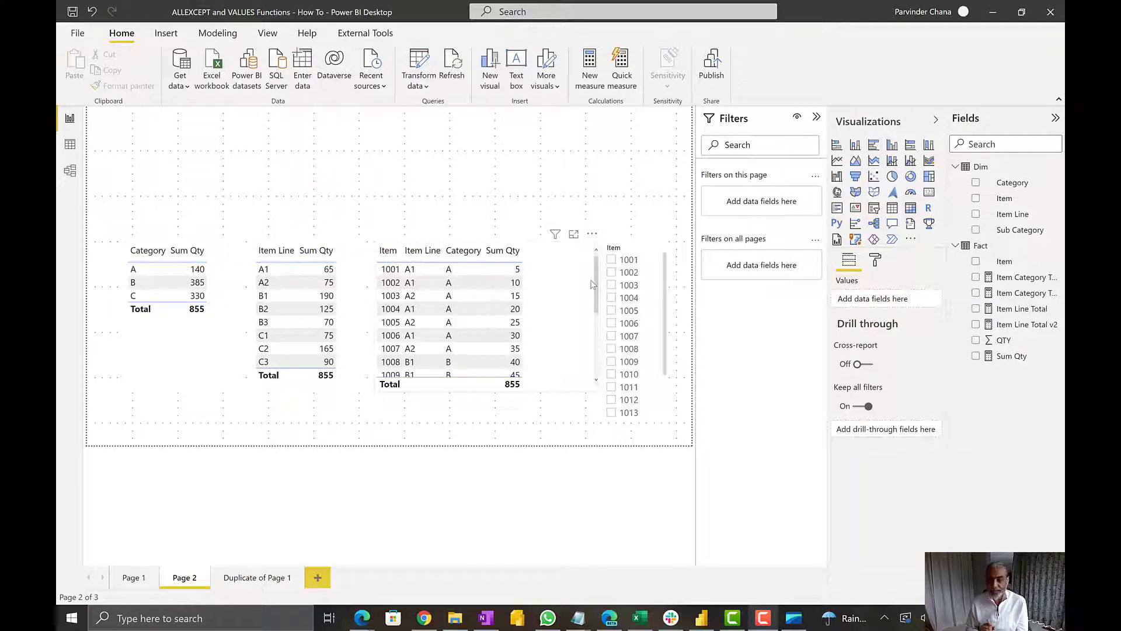
- In Model view, drag the Fact table up next to Dim, then go back to Report view
left_click(70, 171)
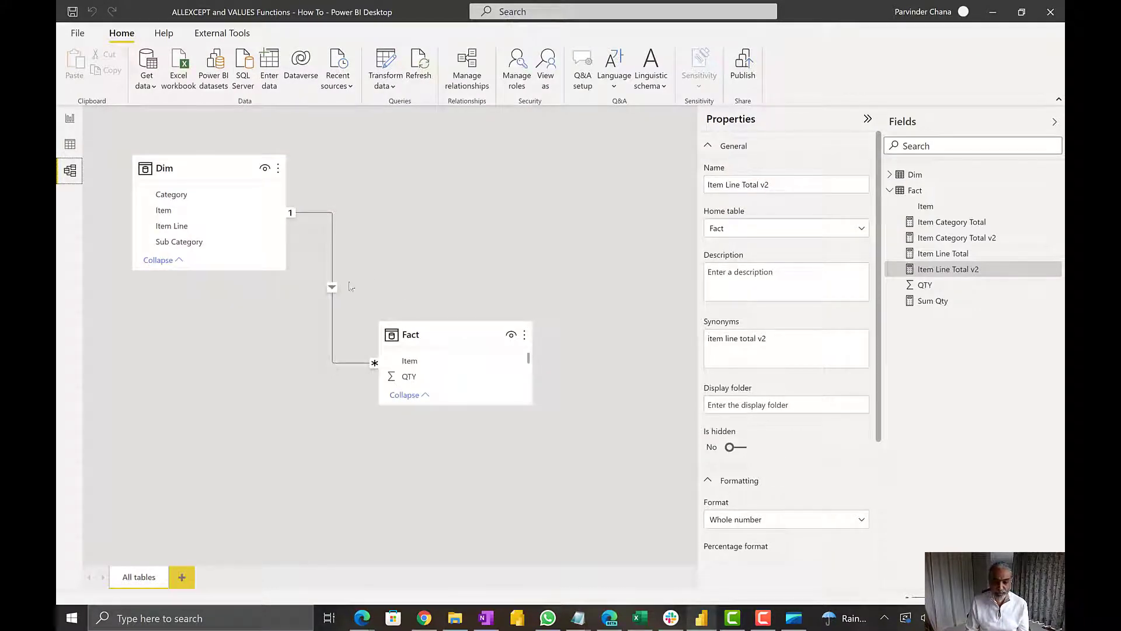
left_click_drag(435, 334, 443, 286)
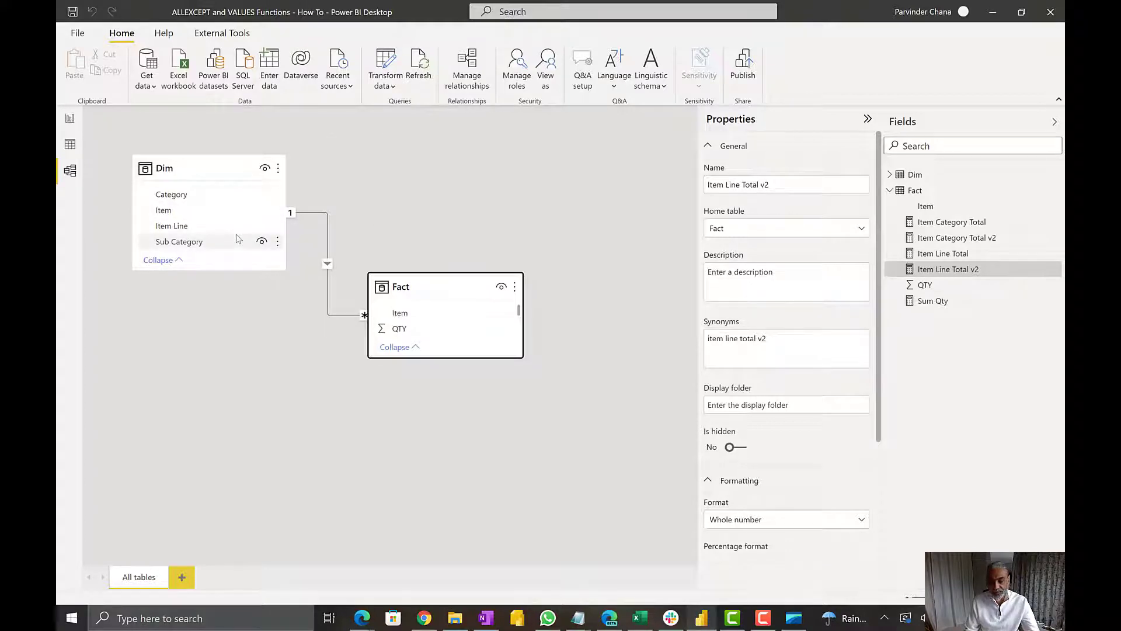
mouse_move(407, 286)
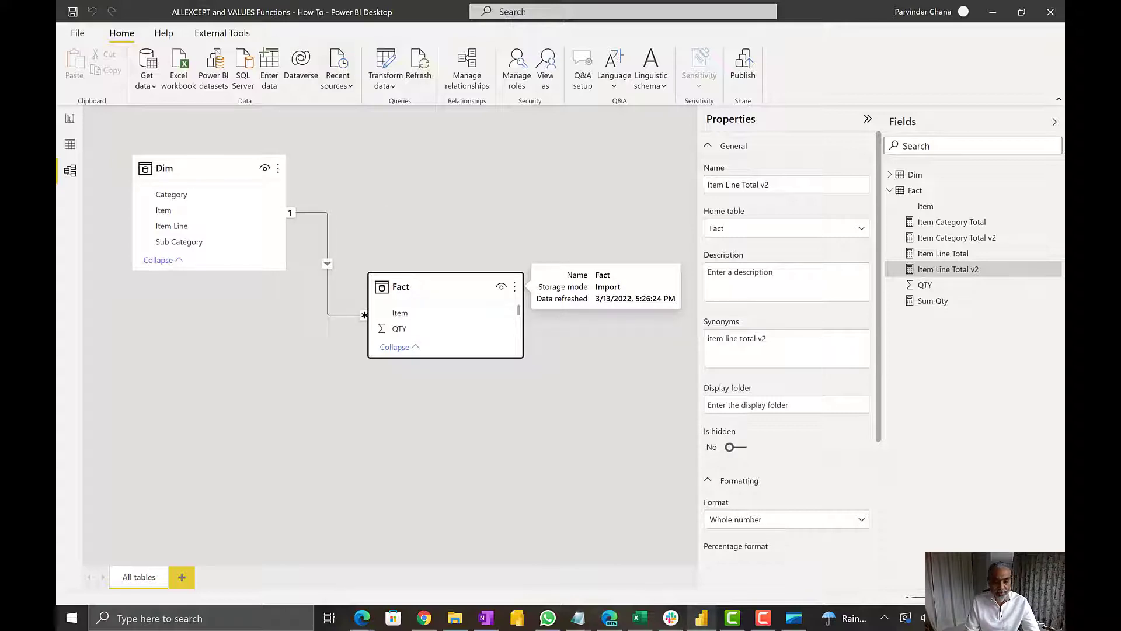
left_click(71, 119)
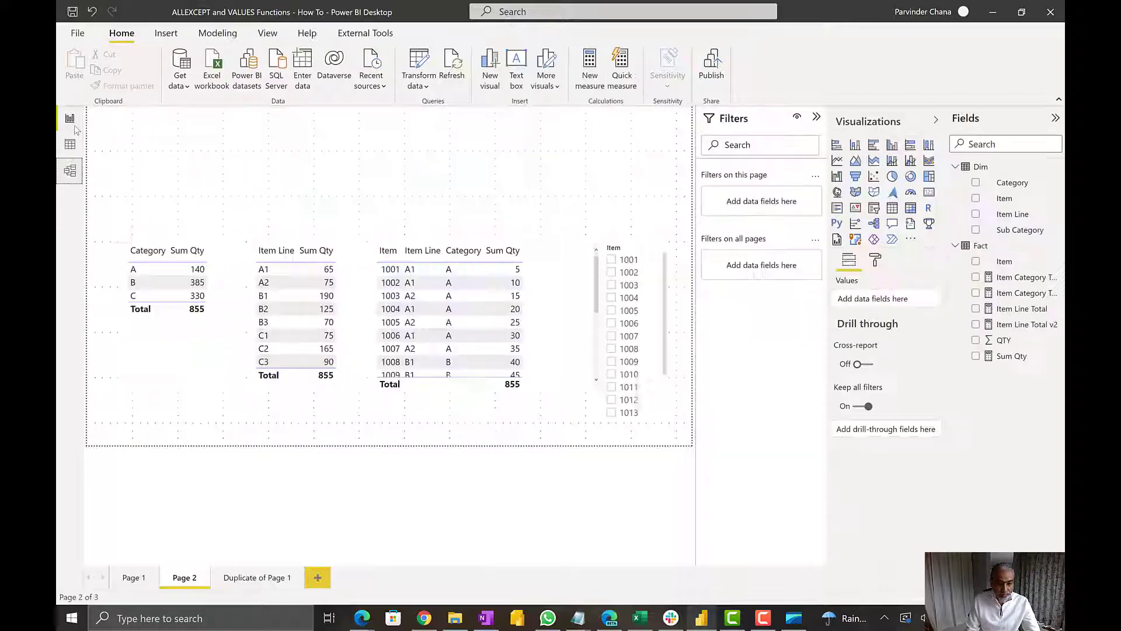
- Inspect the Fact table's fields and the Sum Qty measure's formula
left_click(956, 244)
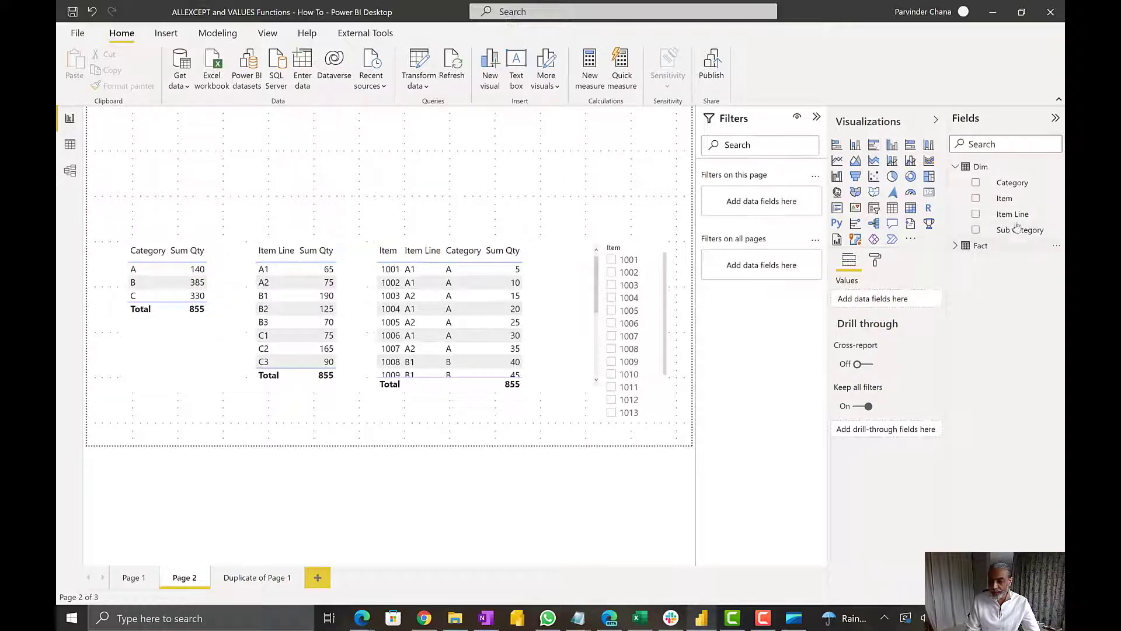
left_click(957, 245)
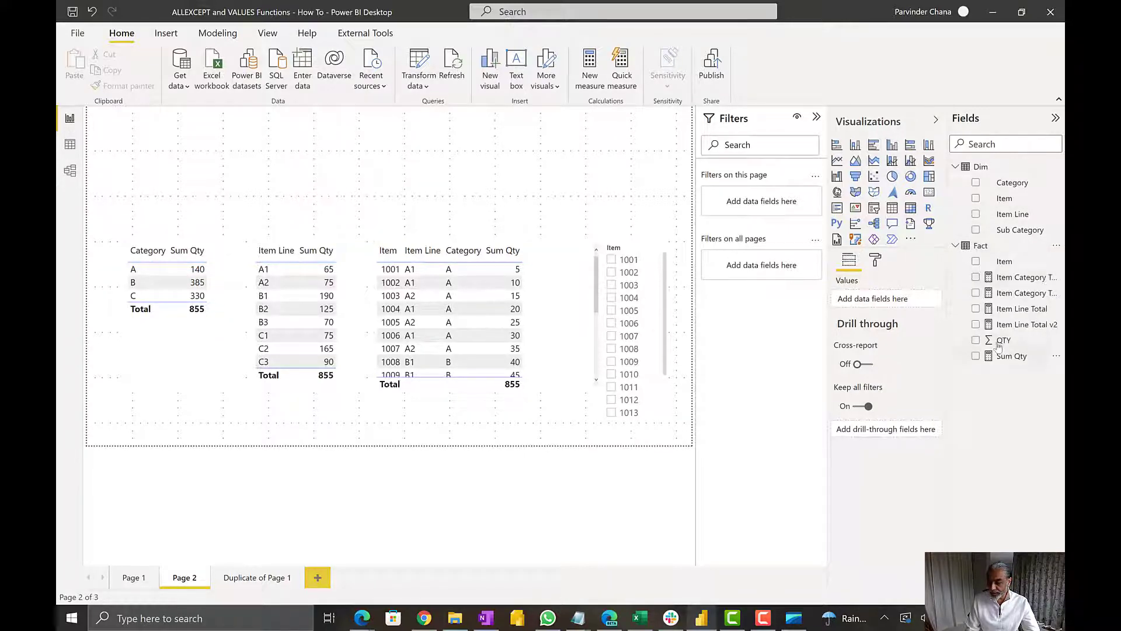
left_click(1011, 355)
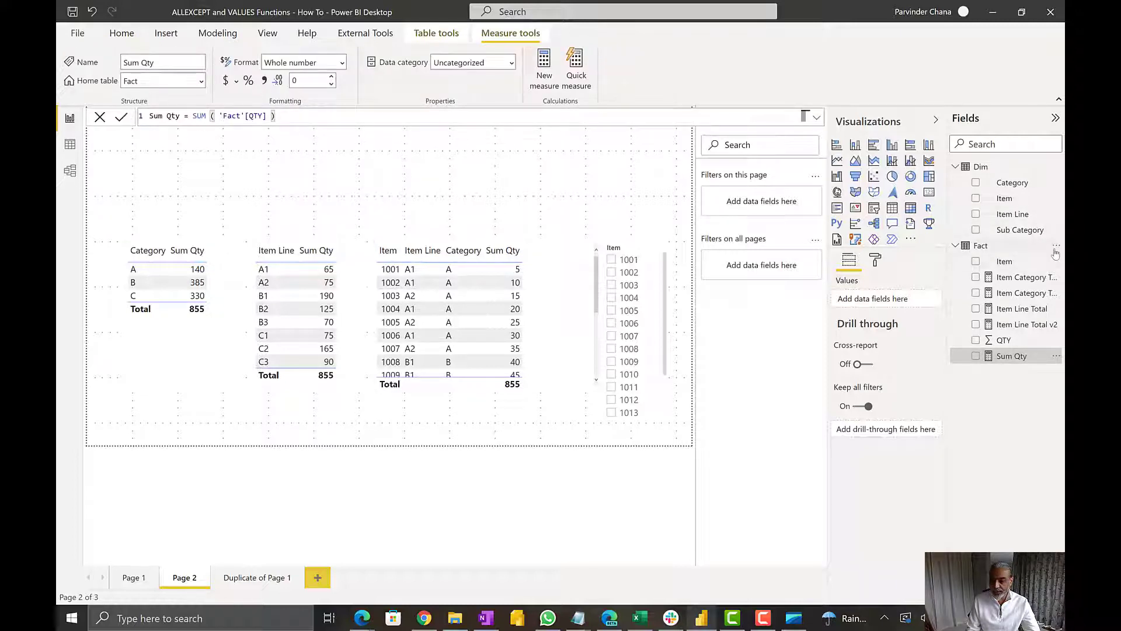
left_click(1056, 246)
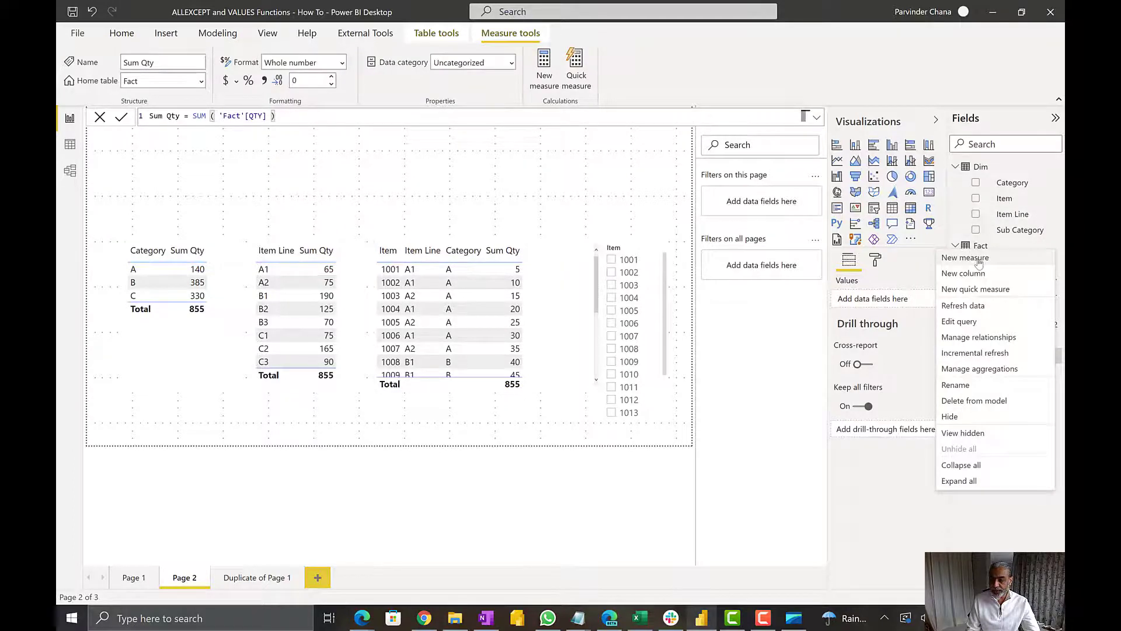
left_click(555, 276)
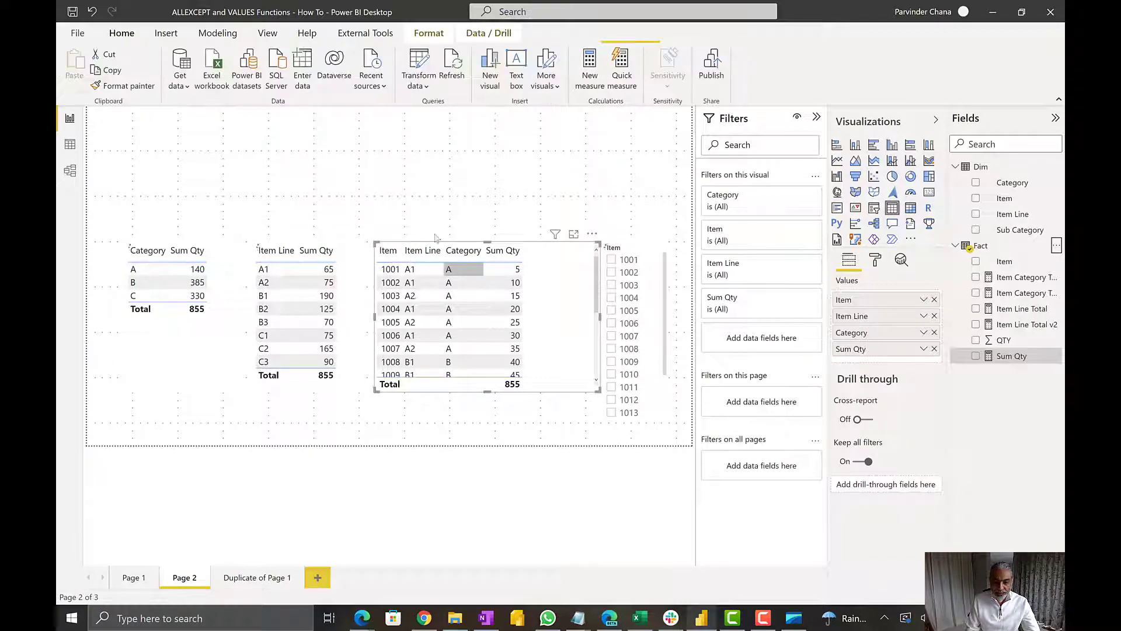
- Remove Category from the Item detail table, leaving Item, Item Line and Sum Qty
left_click(416, 269)
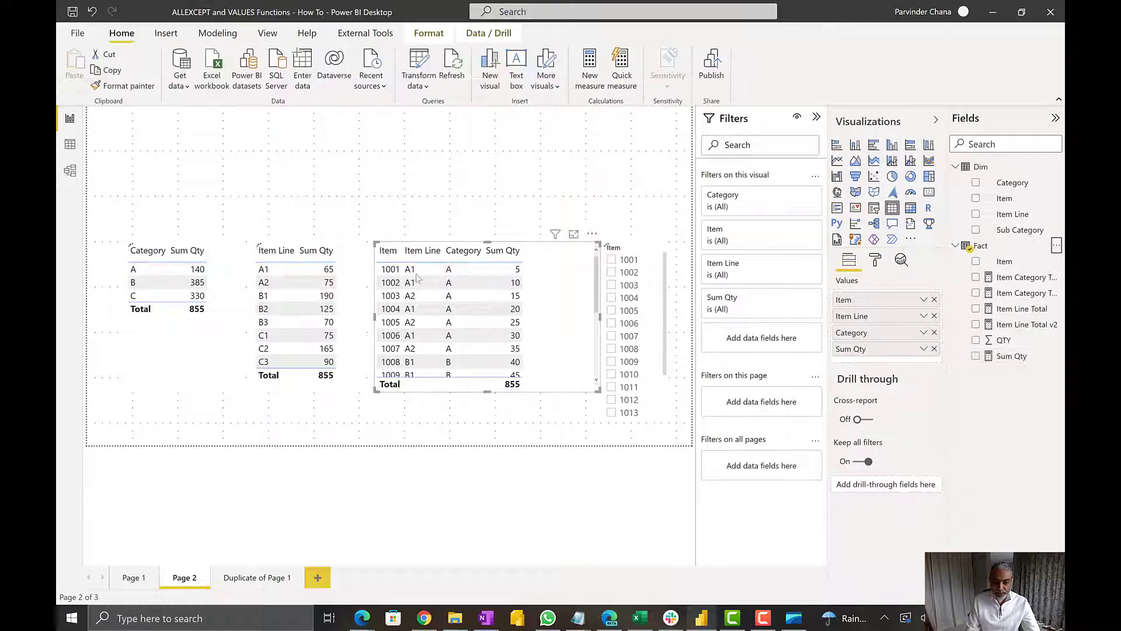
left_click(935, 333)
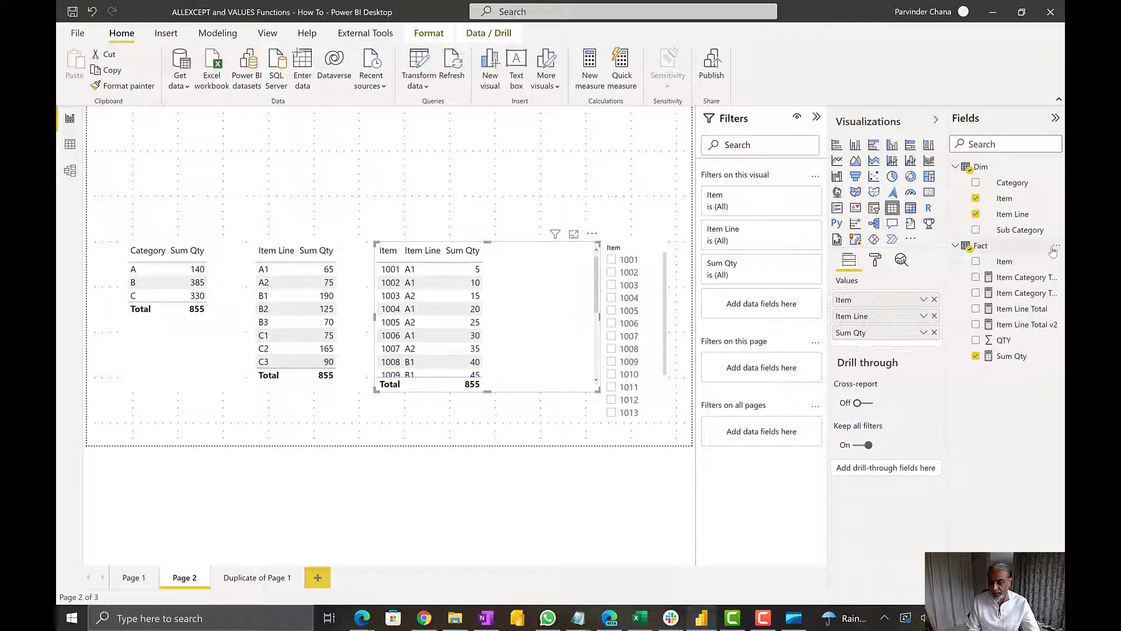
left_click(1055, 248)
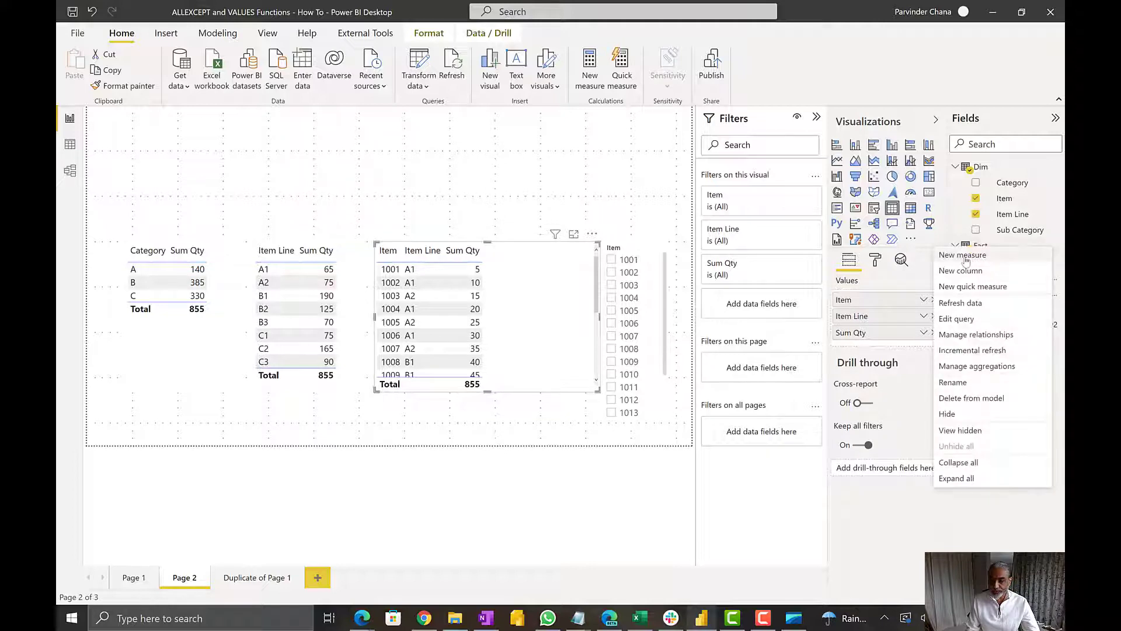
left_click(964, 255)
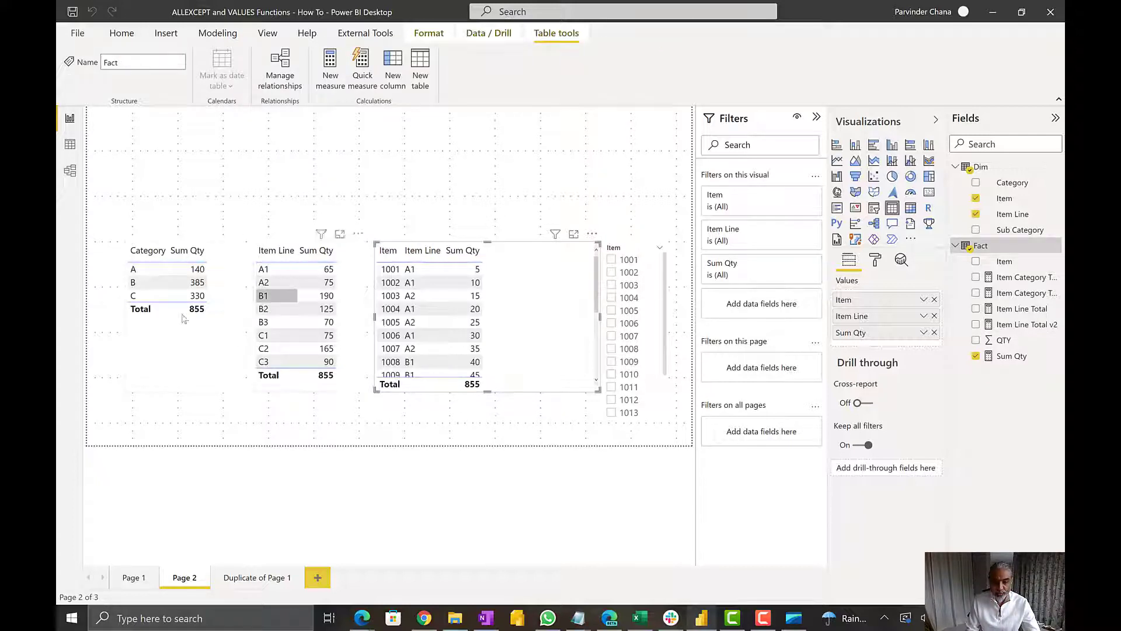
- Toggle Edit interactions on and off for the Item slicer, then add a new measure to Fact
left_click(627, 251)
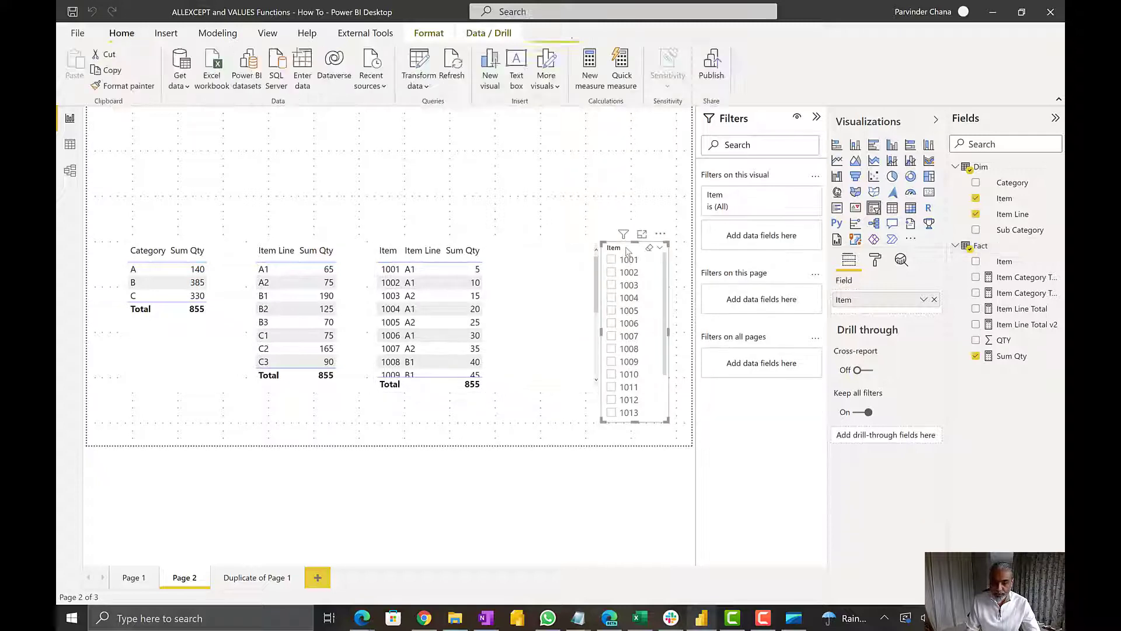
left_click(428, 33)
left_click(99, 78)
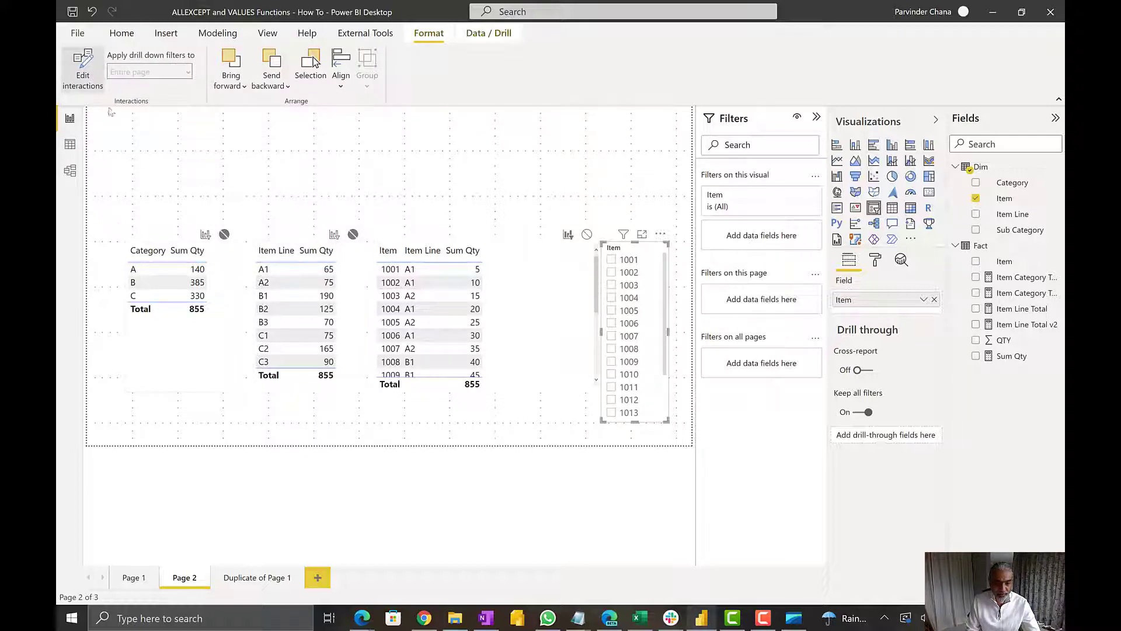
left_click(83, 73)
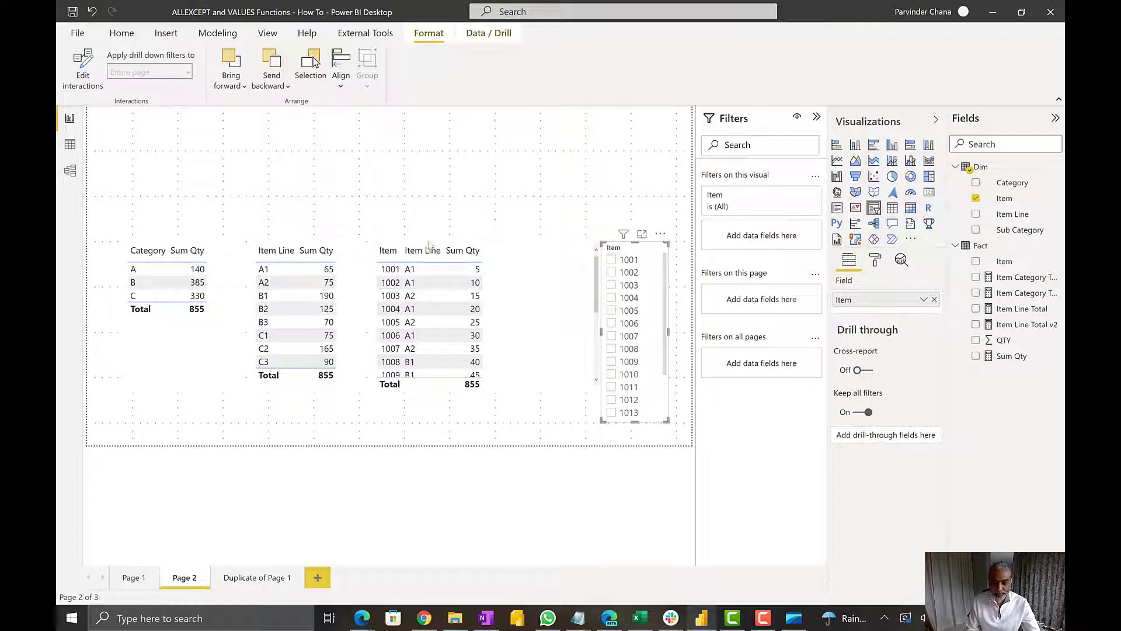
left_click(1058, 246)
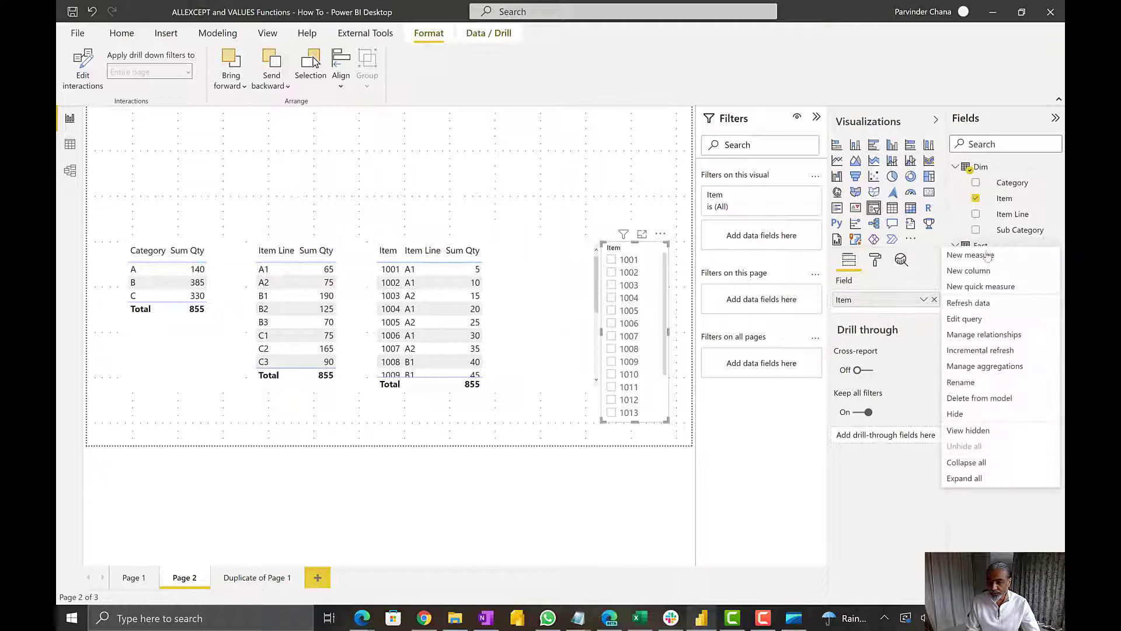
left_click(175, 142)
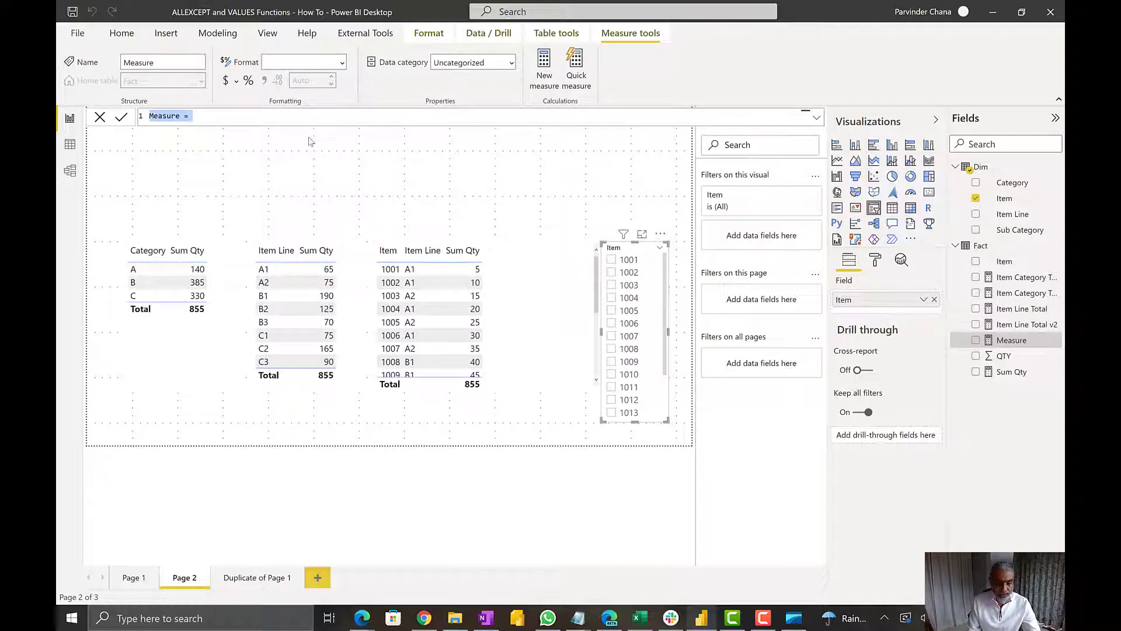
- Name the measure Item Line Total and start CALCULATE ( [Sum Qty], on separate lines
scroll(342, 115, "up", 2)
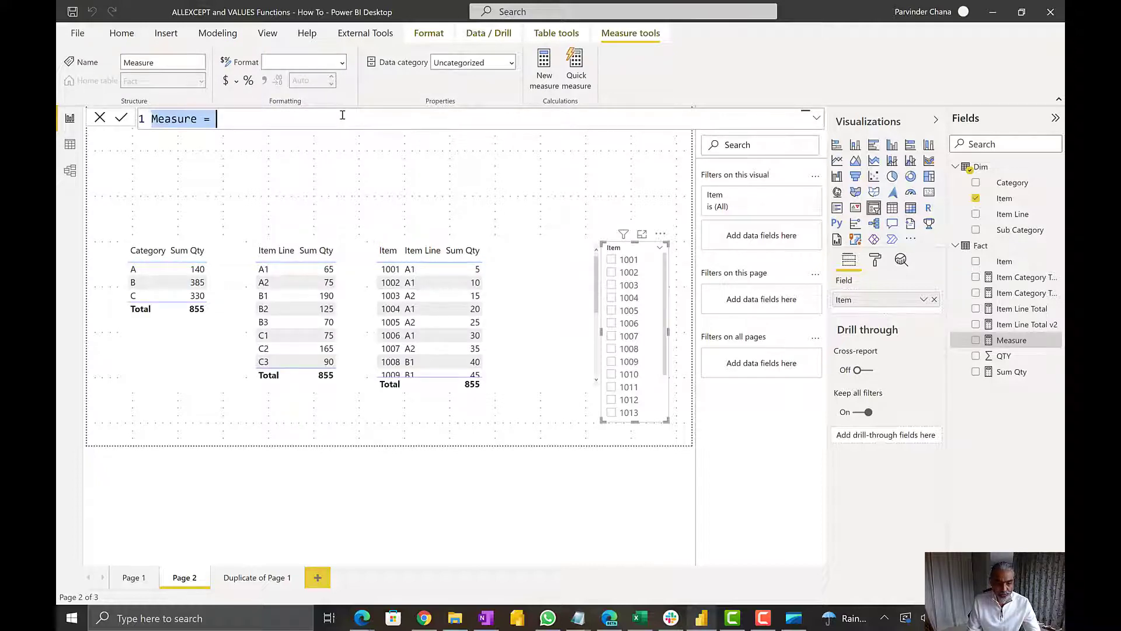
type("Item")
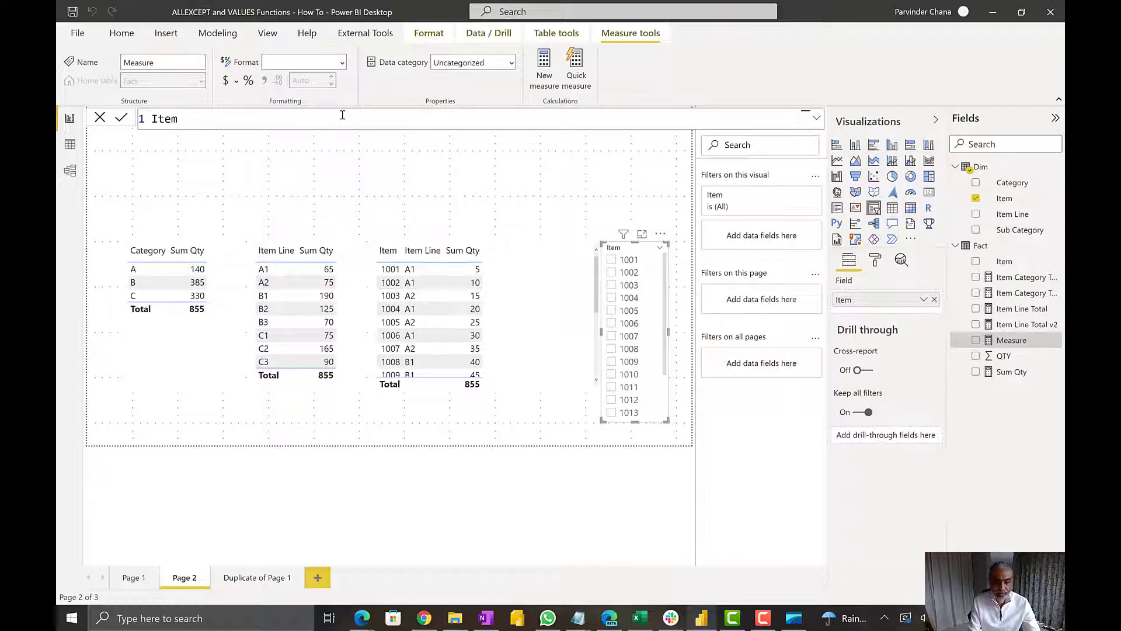
type(" Line Total")
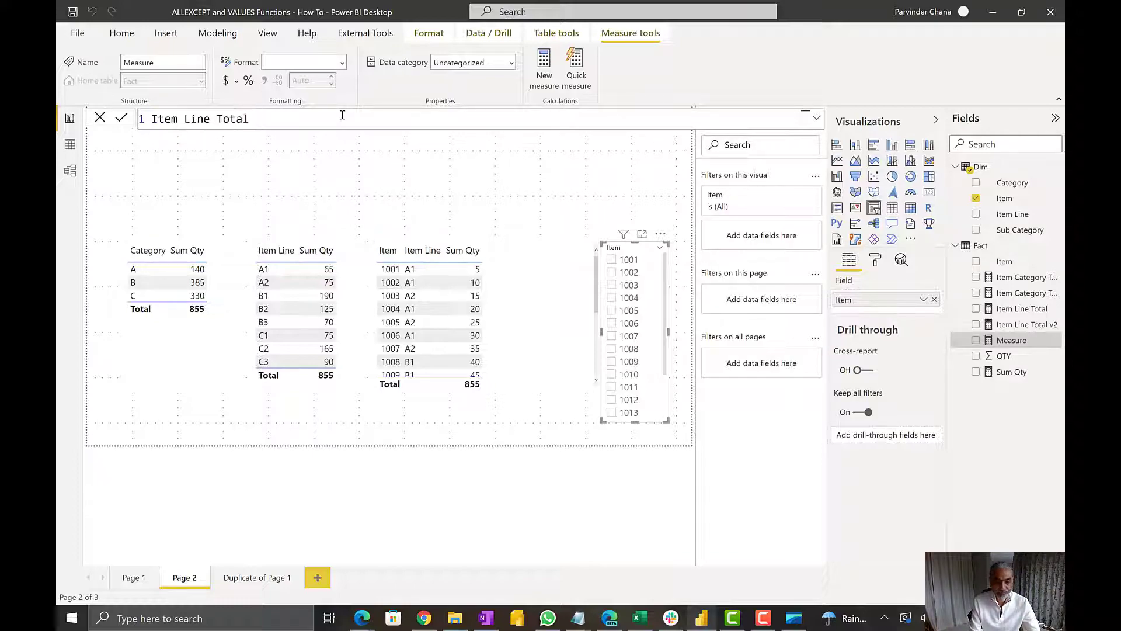
type(" =")
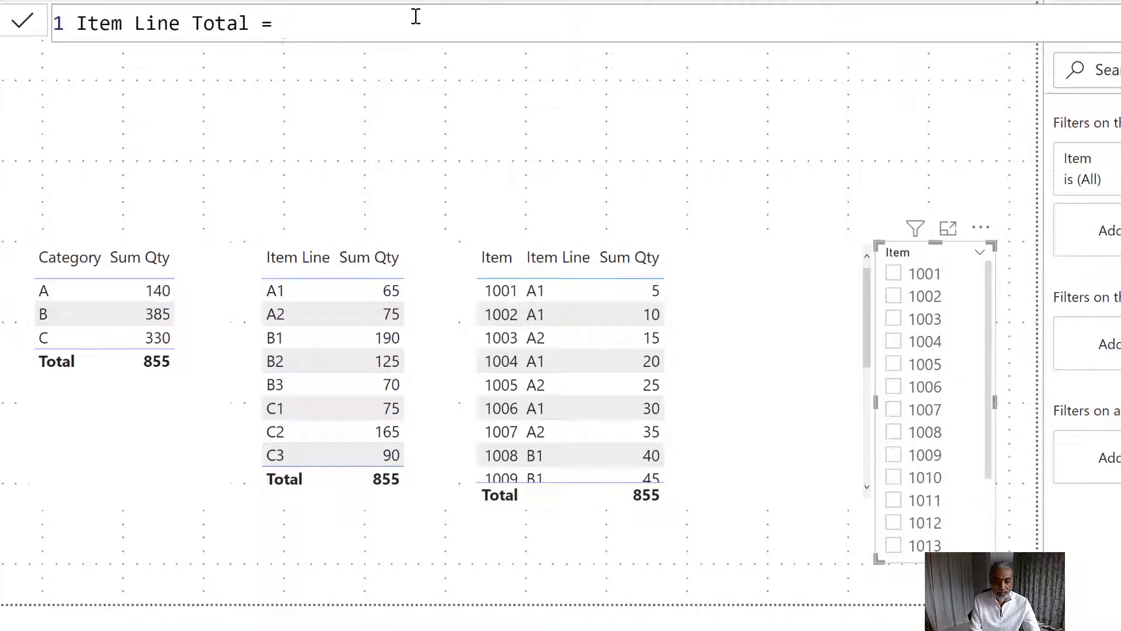
key("shift+Return")
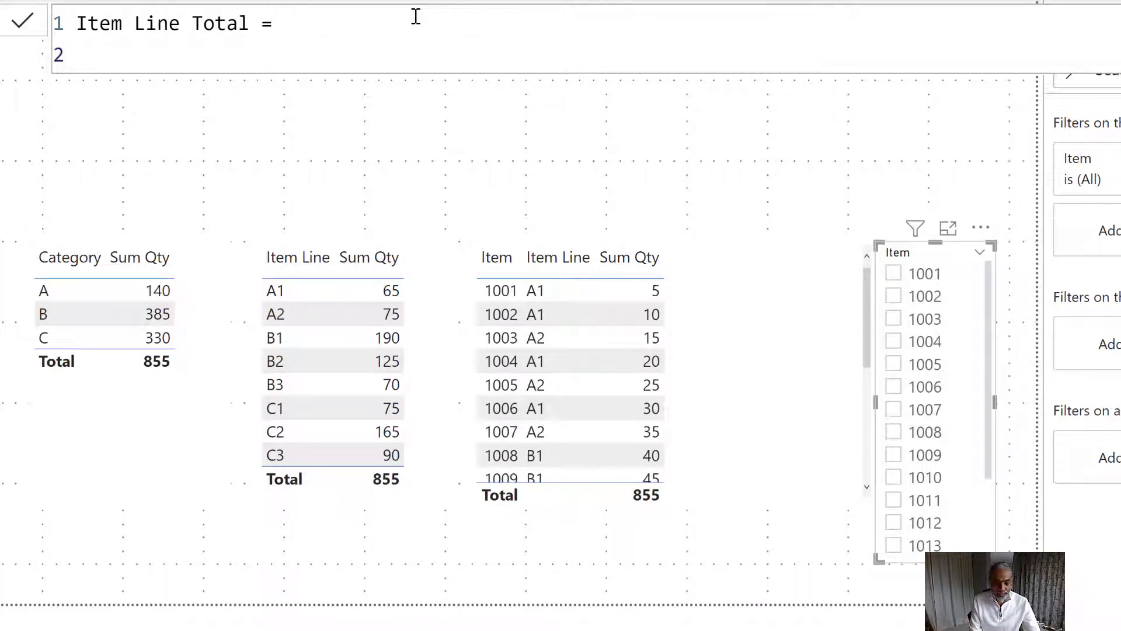
type("CALCULATE (")
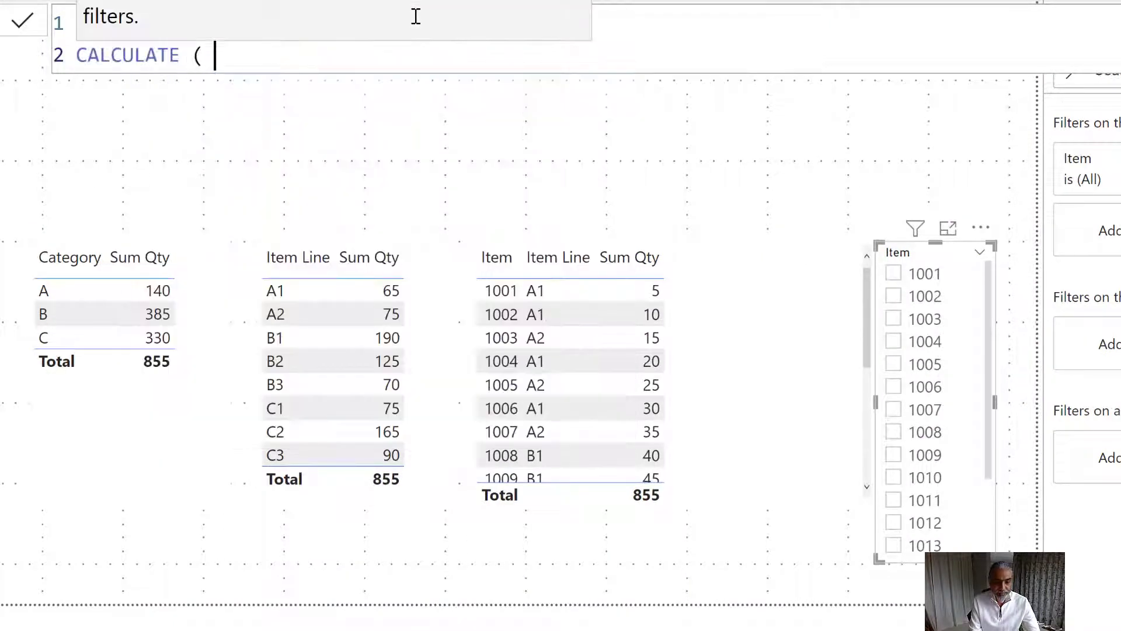
key("shift+Return")
type("[Su")
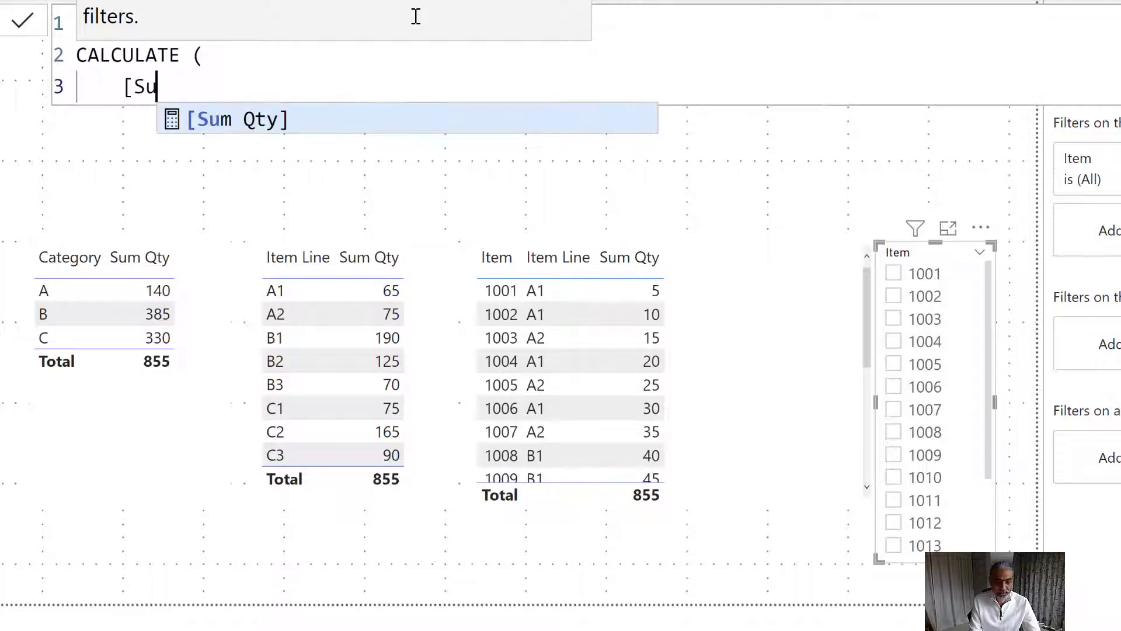
type("m Qty],")
key("shift+Return")
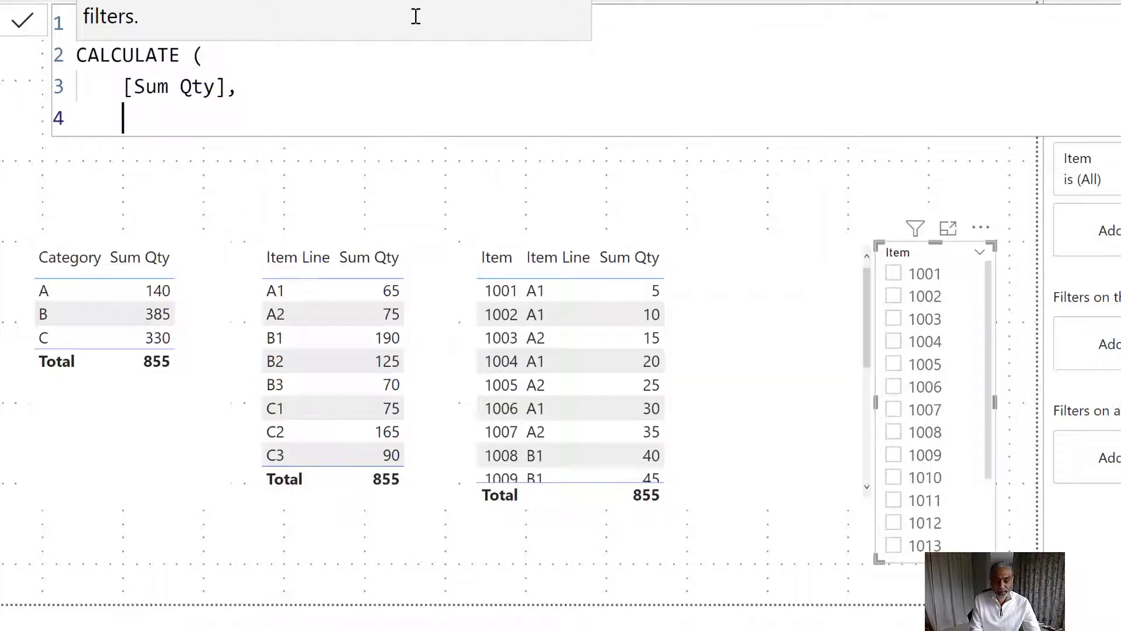
- Add ALLEXCEPT ( Dim, Dim[Item Line] ) as the filter argument and close CALCULATE
type("ALLEXEPT (")
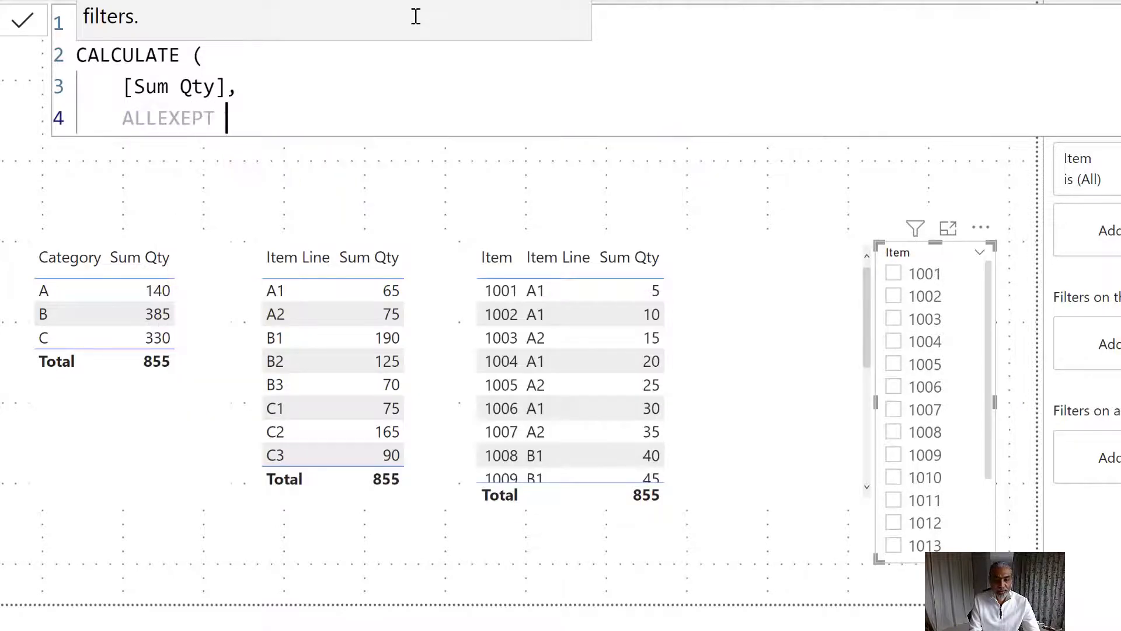
key("BackSpace")
key("BackSpace")
key("BackSpace")
key("BackSpace")
key("BackSpace")
key("BackSpace")
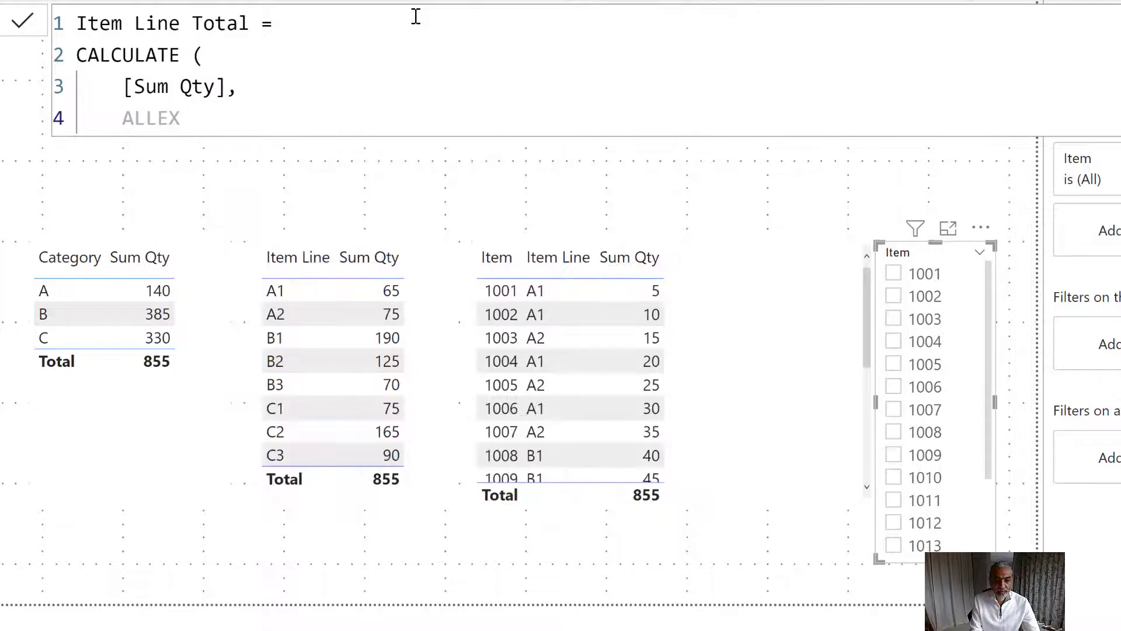
key("BackSpace")
type("CEPT (")
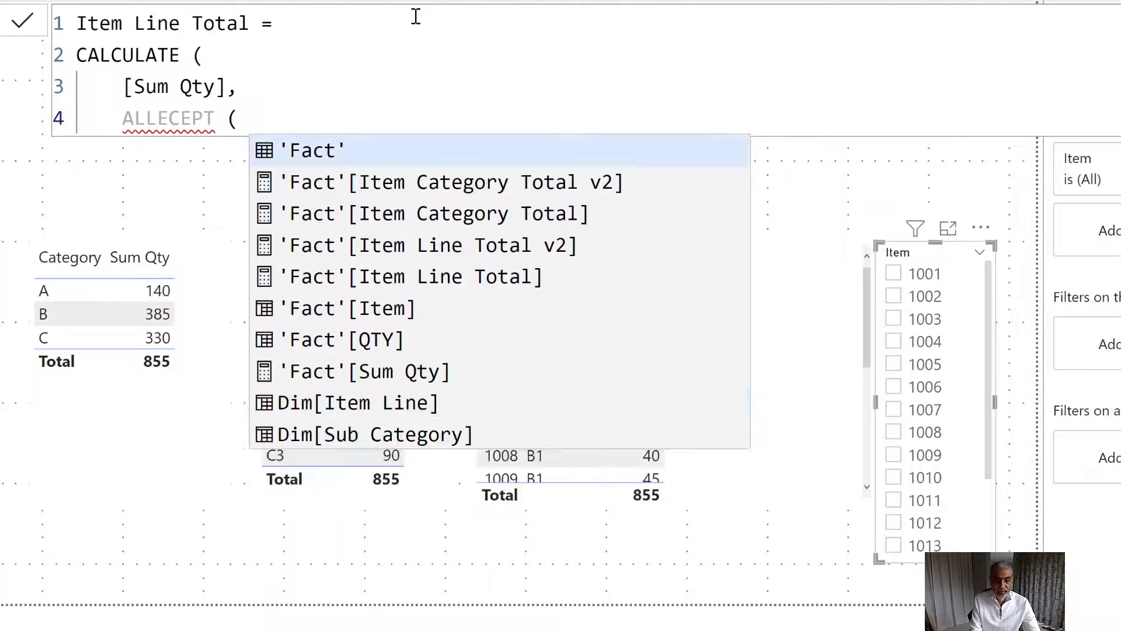
key("BackSpace")
key("BackSpace")
key("BackSpace")
key("BackSpace")
key("BackSpace")
key("BackSpace")
type("X")
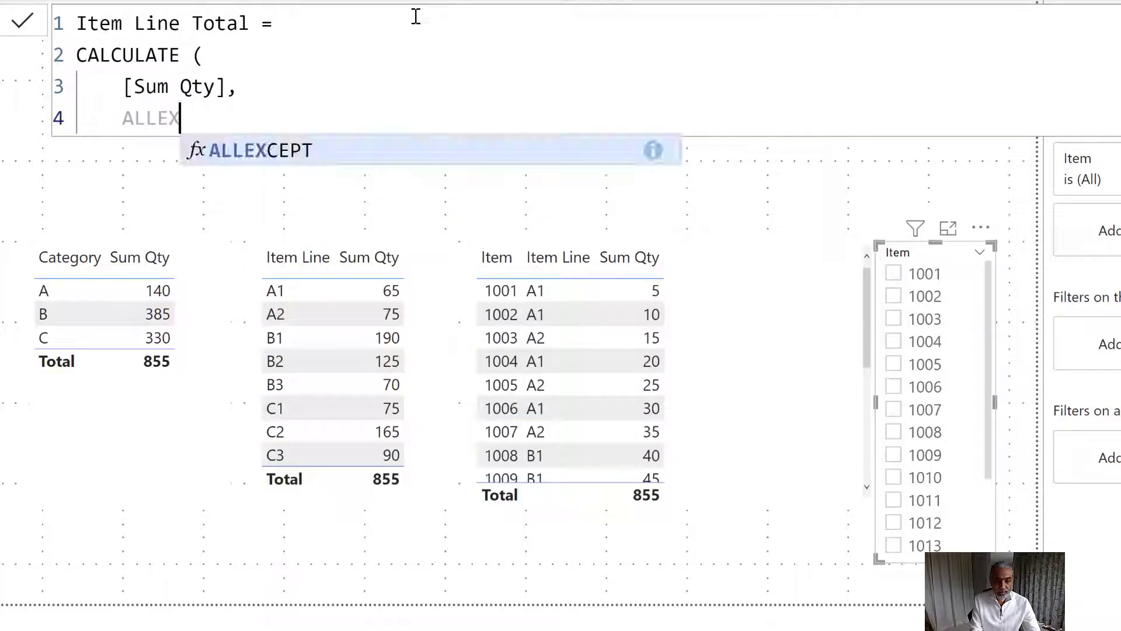
type("CEPT (")
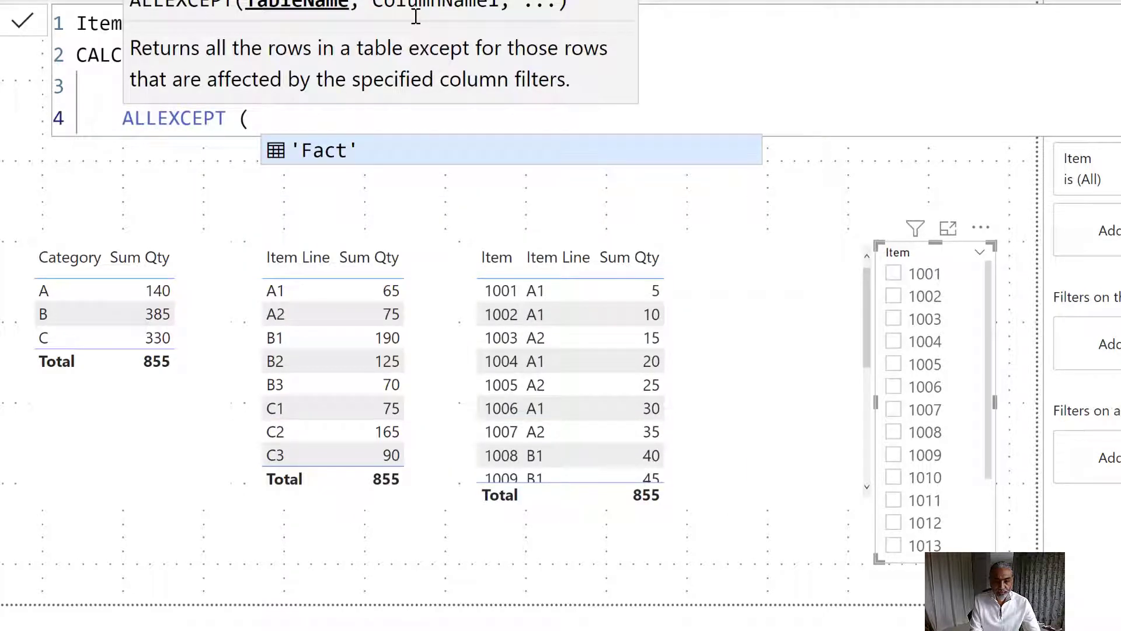
type(" Dim,")
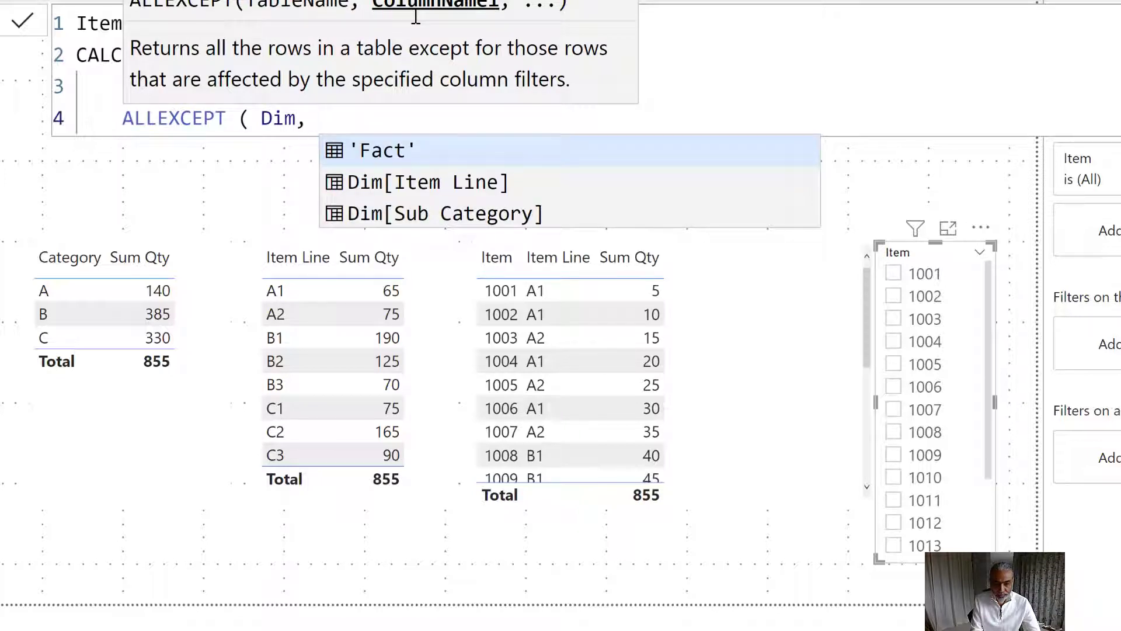
key("Down")
key("Tab")
type(")")
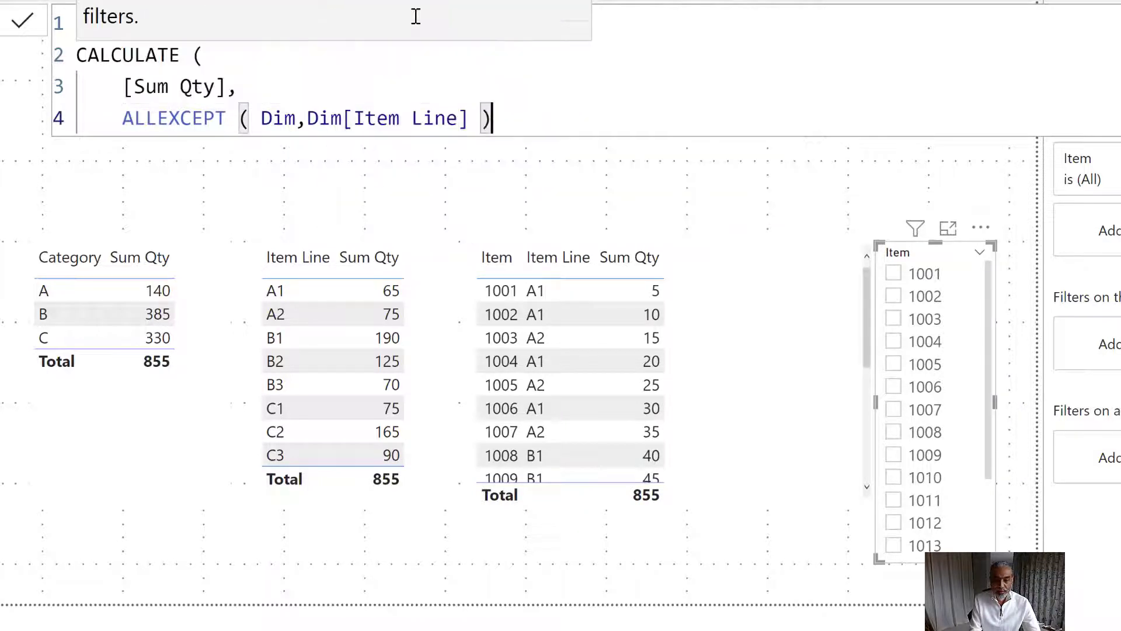
key("Left")
key("Left")
key("Left")
key("Left")
key("Left")
key("Left")
key("Left")
key("Left")
key("Left")
key("Left")
key("Left")
key("Left")
key("Left")
key("Left")
key("Left")
key("Left")
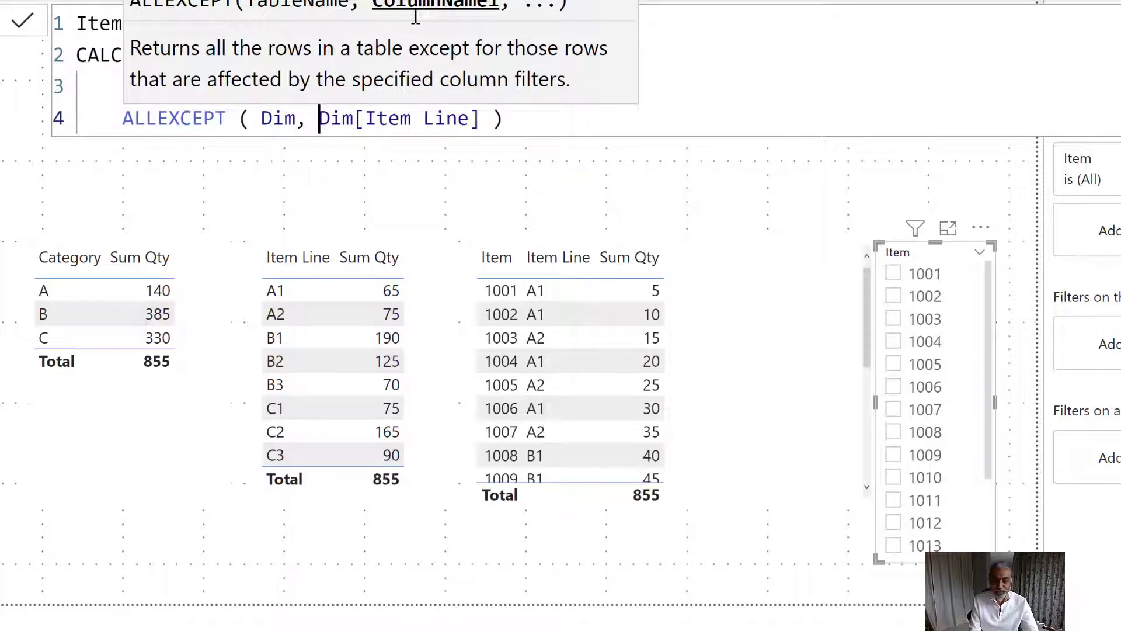
key("ctrl+Right")
key("ctrl+Right")
key("ctrl+Right")
key("ctrl+Right")
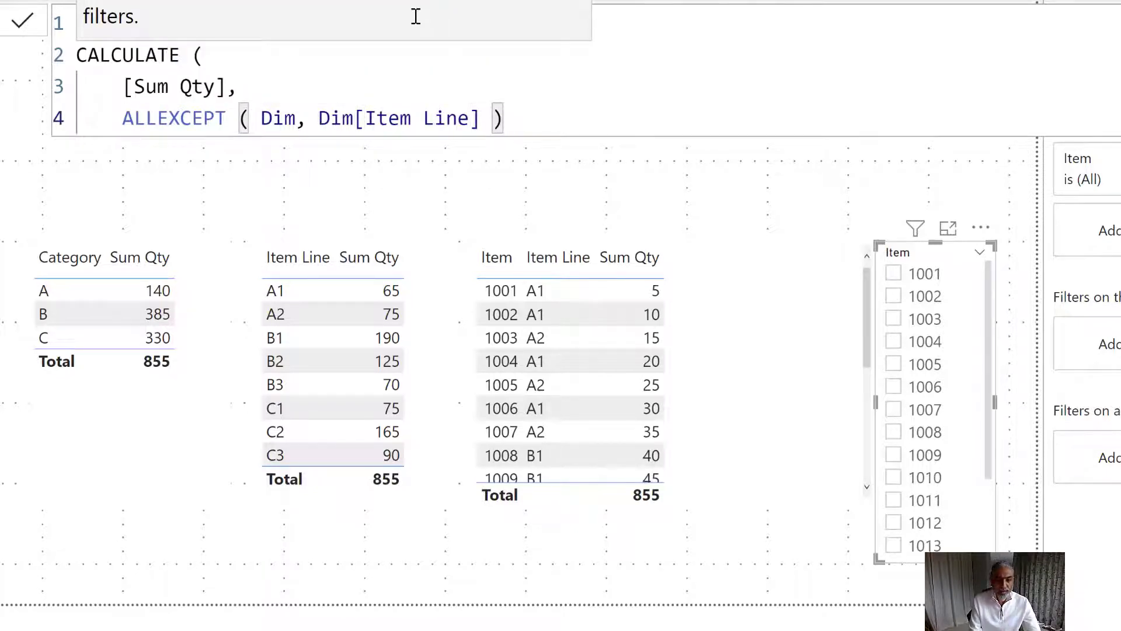
key("shift+Return")
type(")")
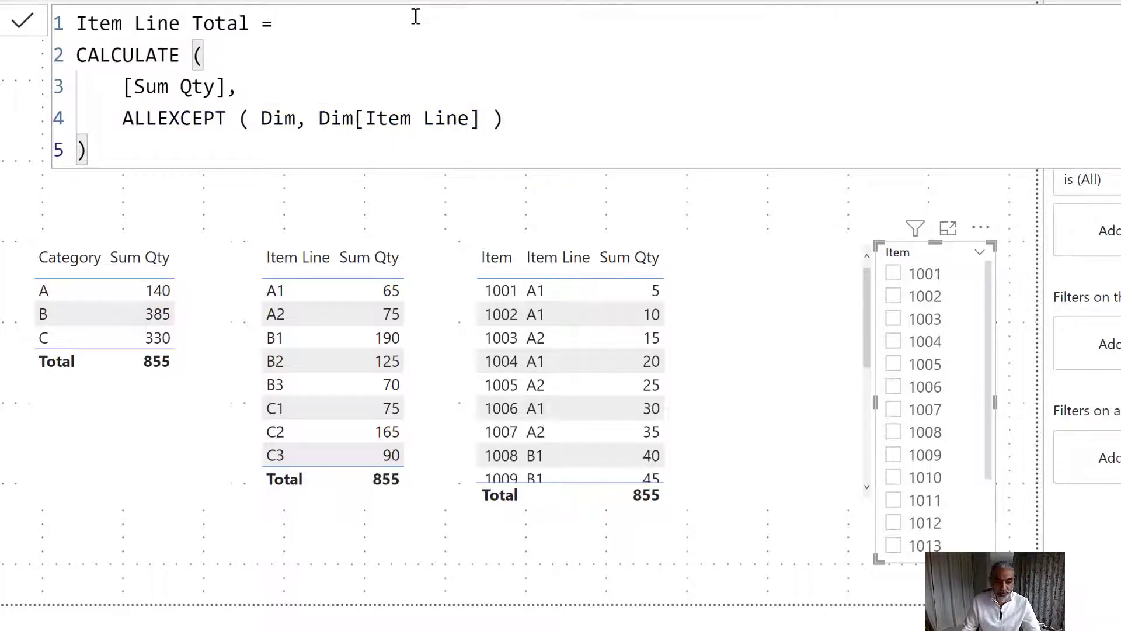
- After the duplicate-name error, rename the measure to New Item Line Total and commit it
left_click(757, 328)
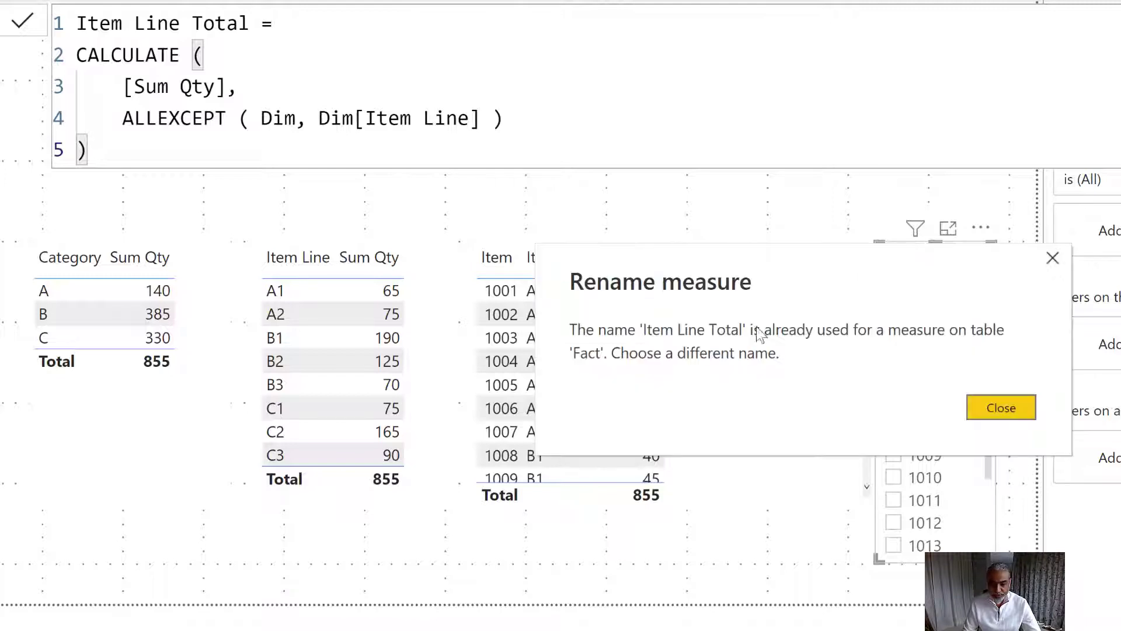
left_click(1001, 407)
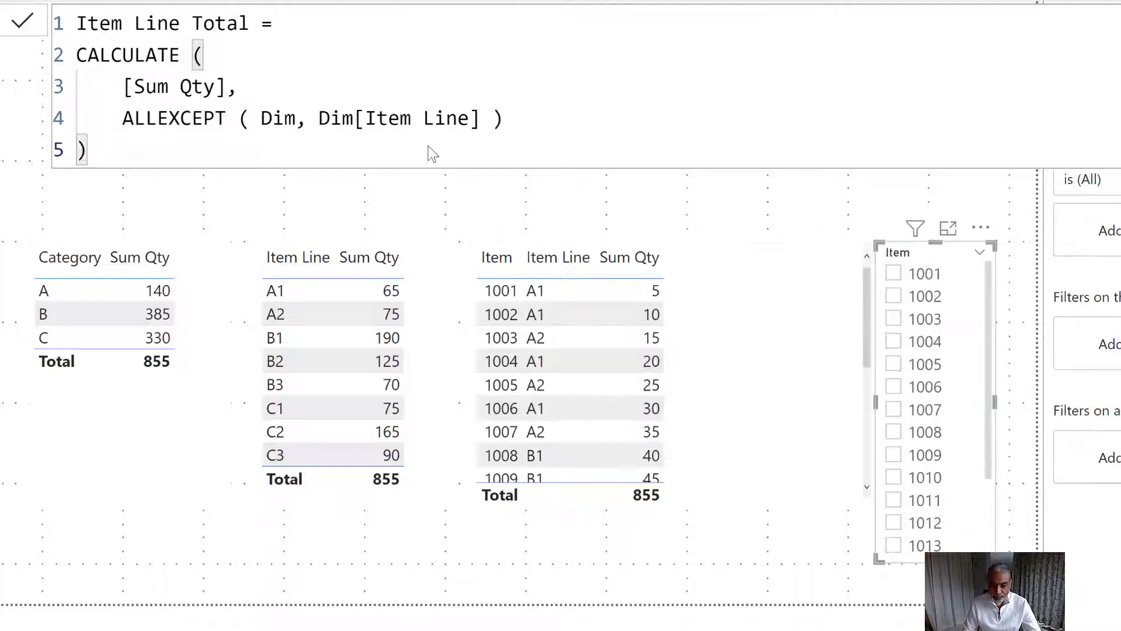
left_click(249, 21)
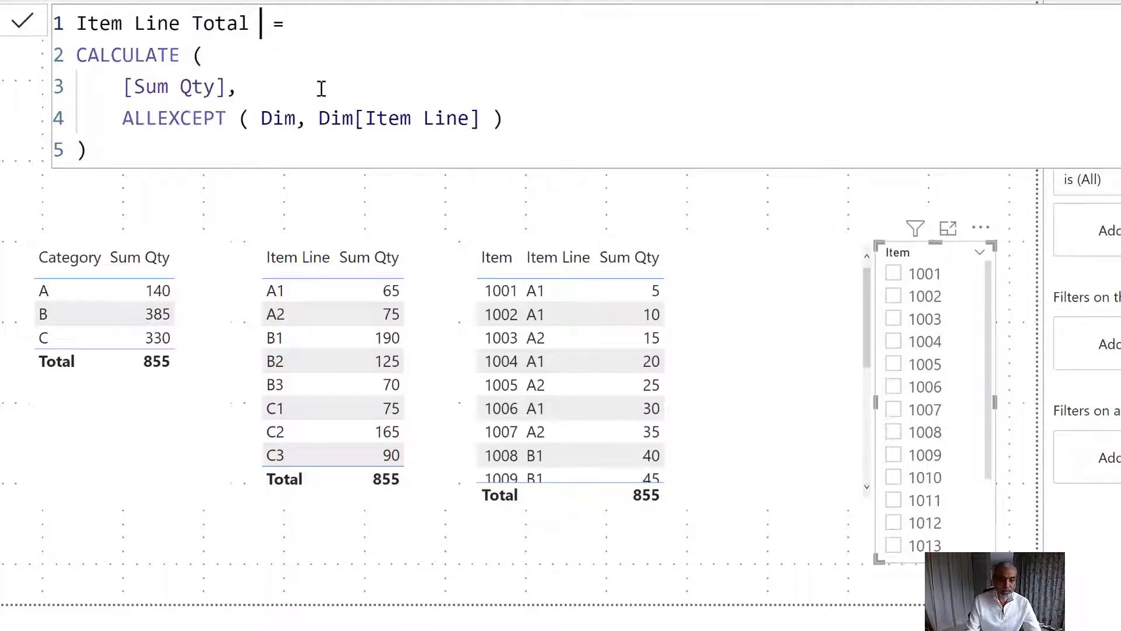
key("ctrl+Left")
key("ctrl+Left")
key("ctrl+Left")
type("Mew")
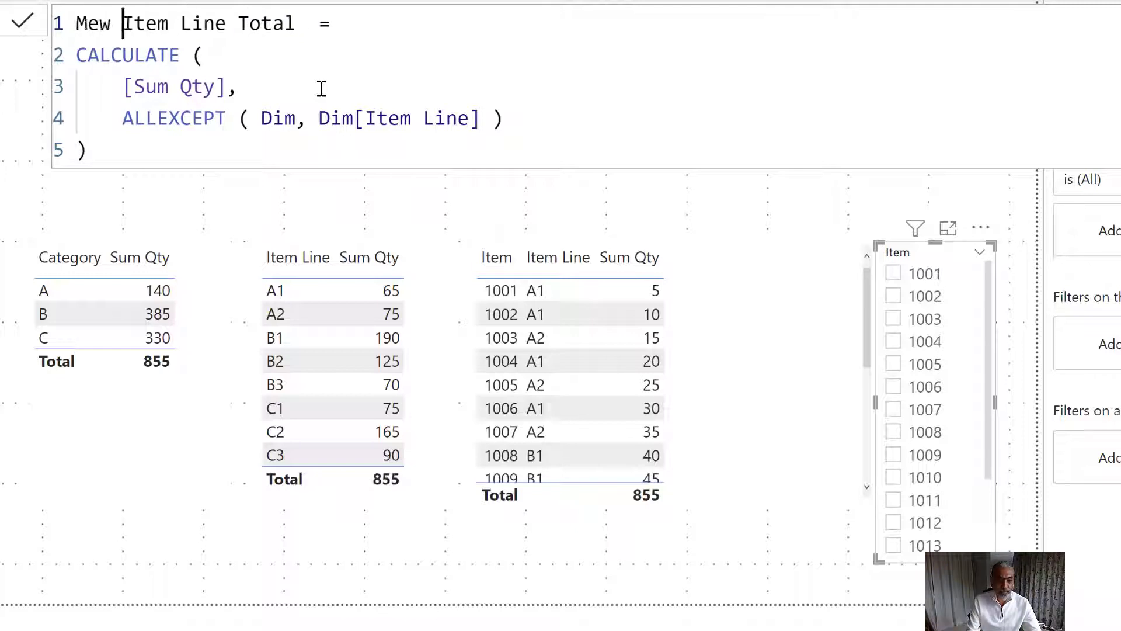
key("BackSpace")
key("BackSpace")
key("BackSpace")
type("New")
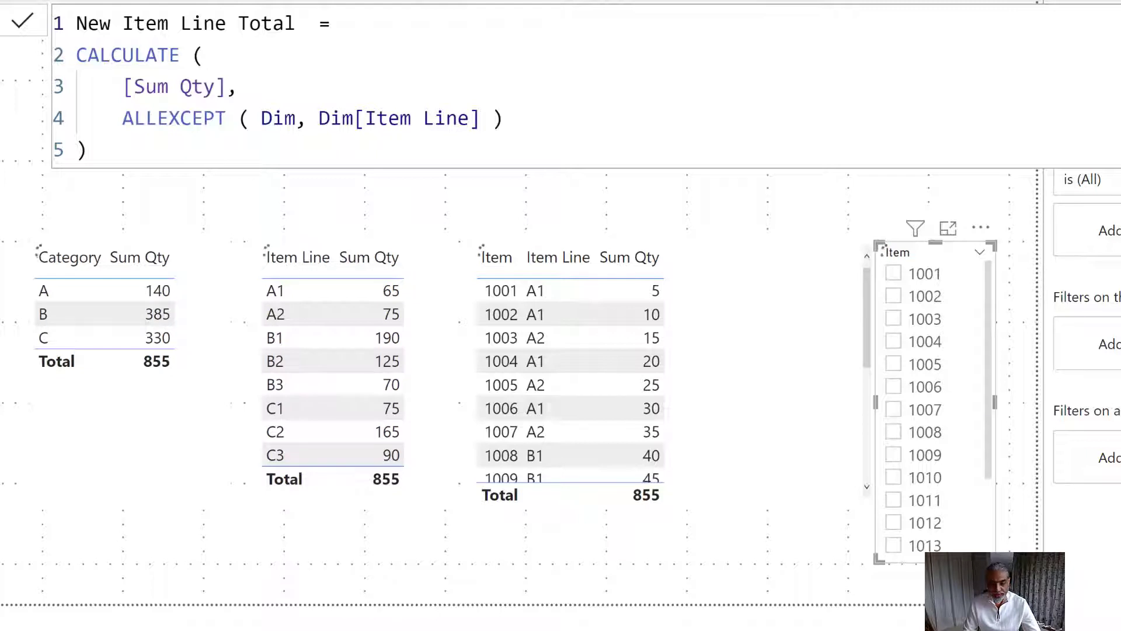
key("Return")
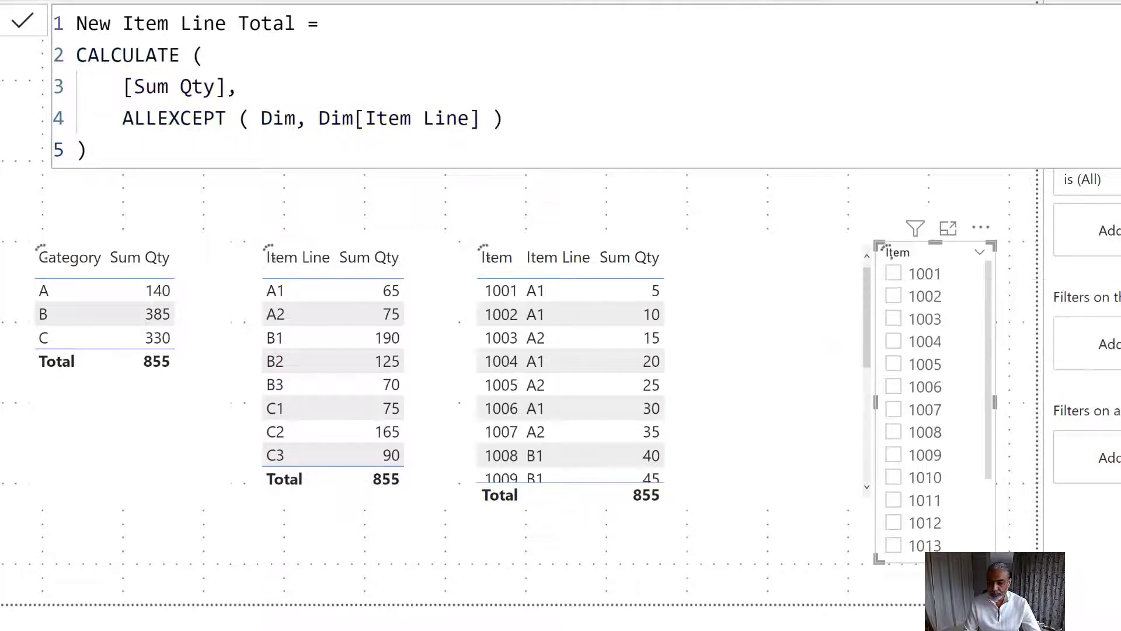
- Add New Item Line Total to the Item table, filter to item 1001 (65), and narrow its column
left_click(727, 369)
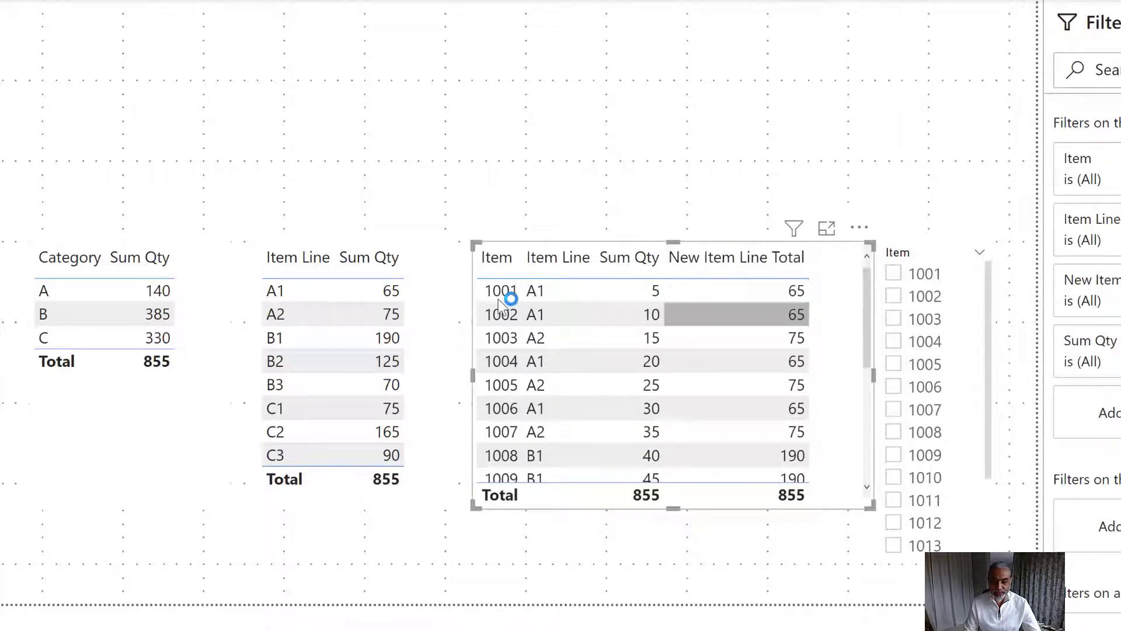
left_click(924, 278)
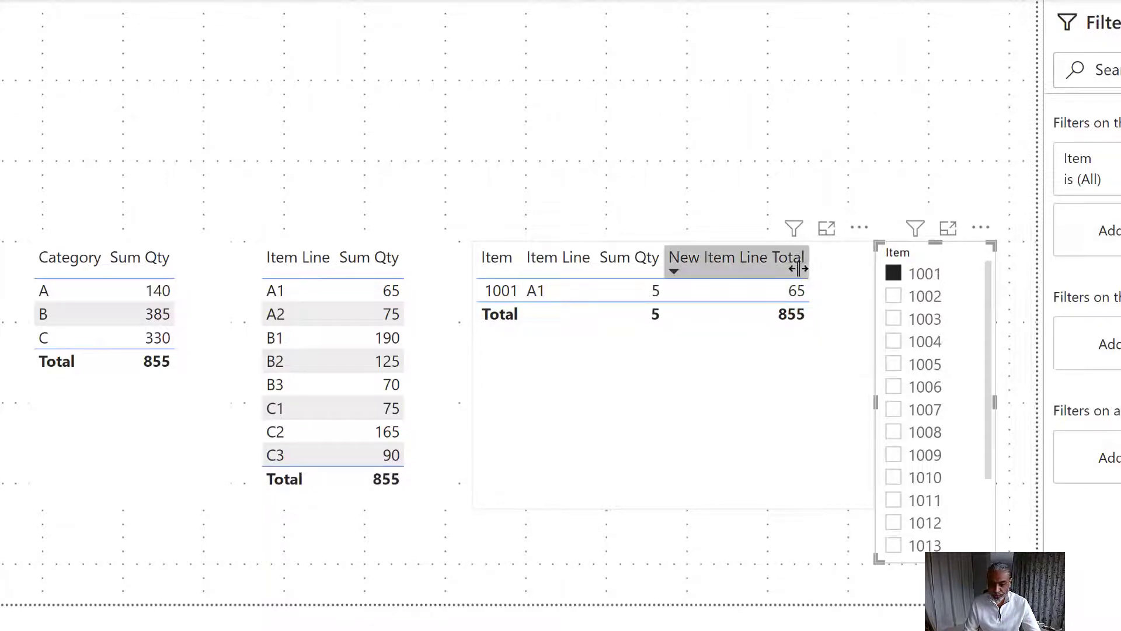
left_click_drag(807, 267, 777, 267)
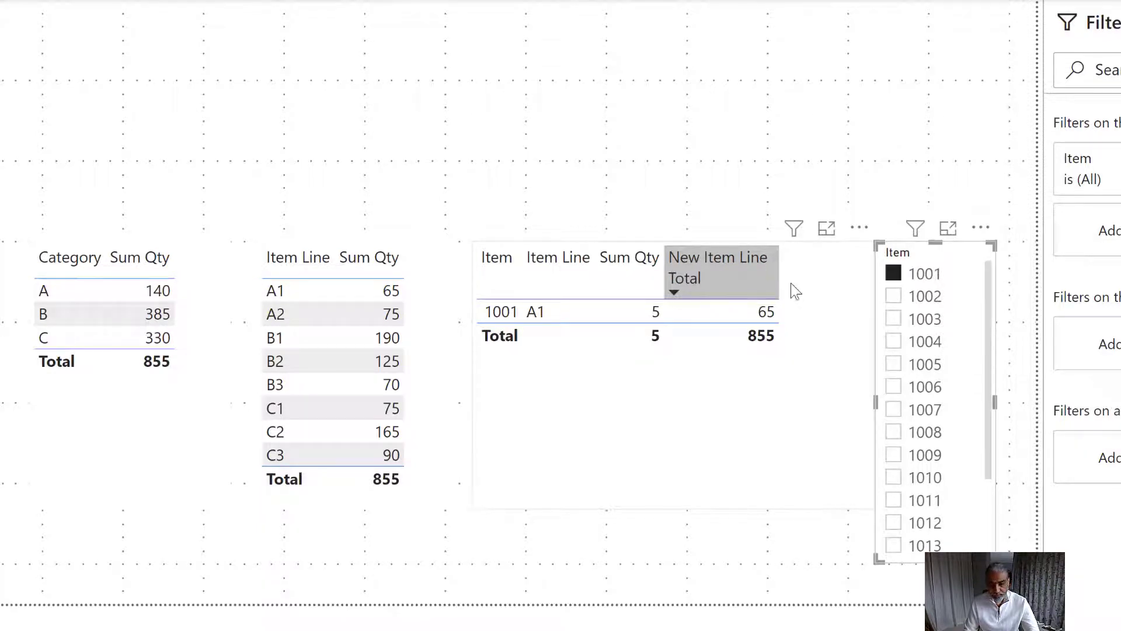
left_click(681, 357)
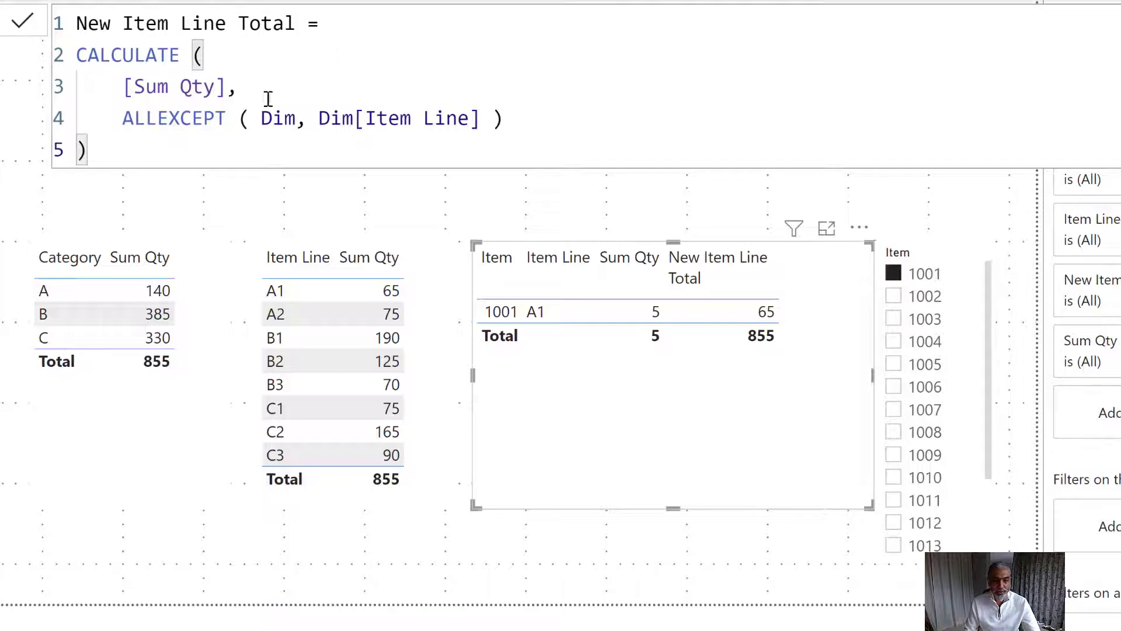
- Copy the ALLEXCEPT formula into a new measure named New Item Line Total - RF
key("ctrl+a")
key("ctrl+c")
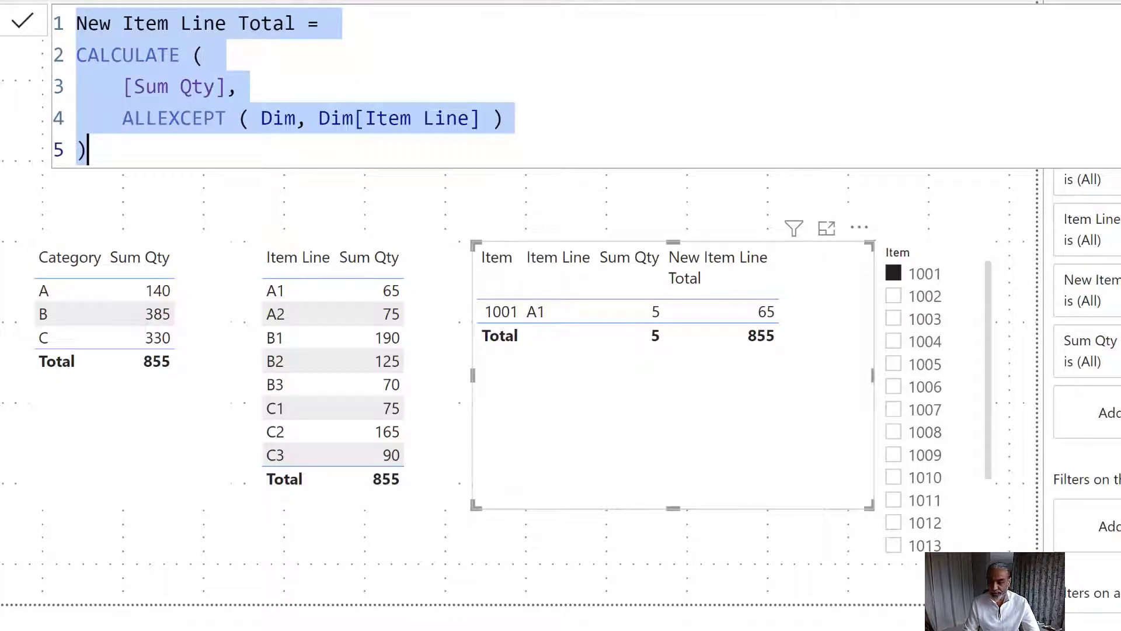
key("alt+Tab")
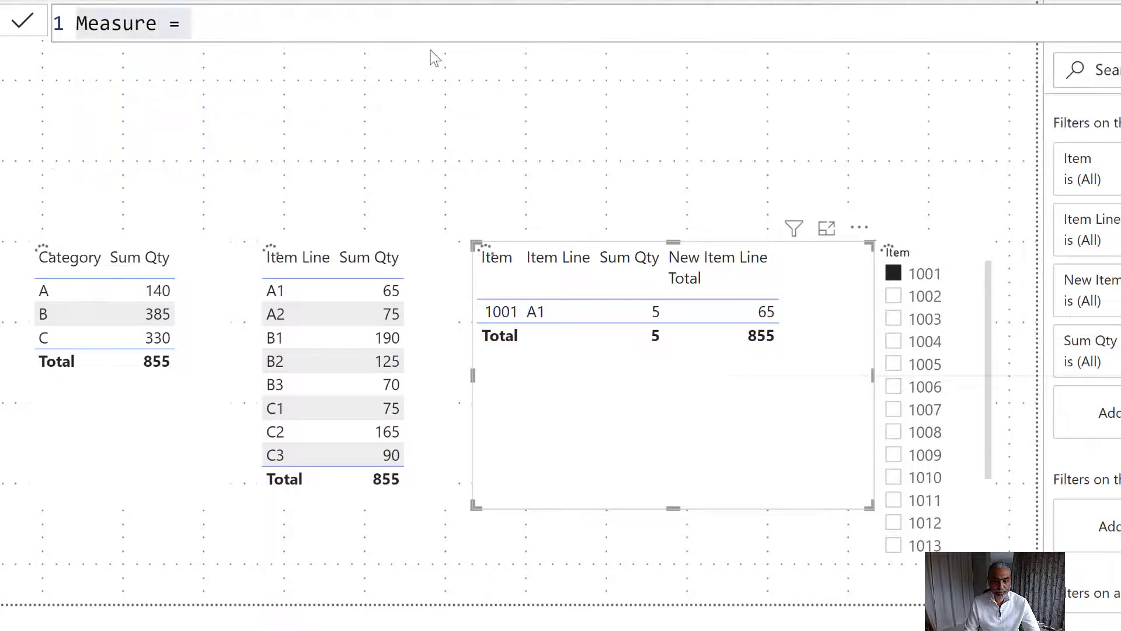
key("ctrl+v")
left_click(308, 23)
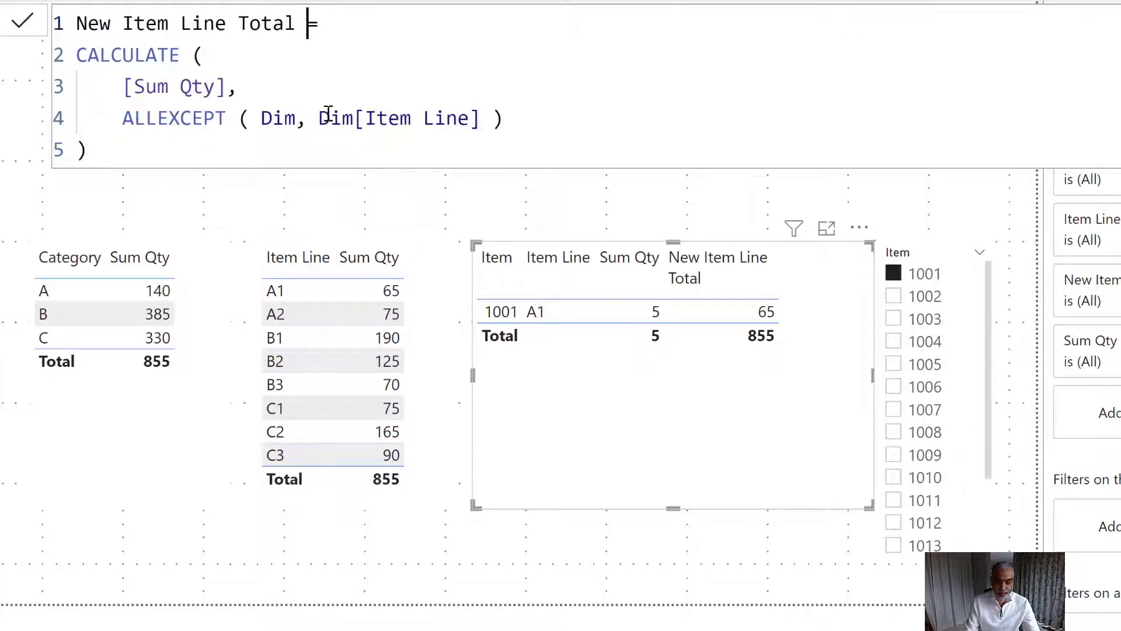
type("- RF")
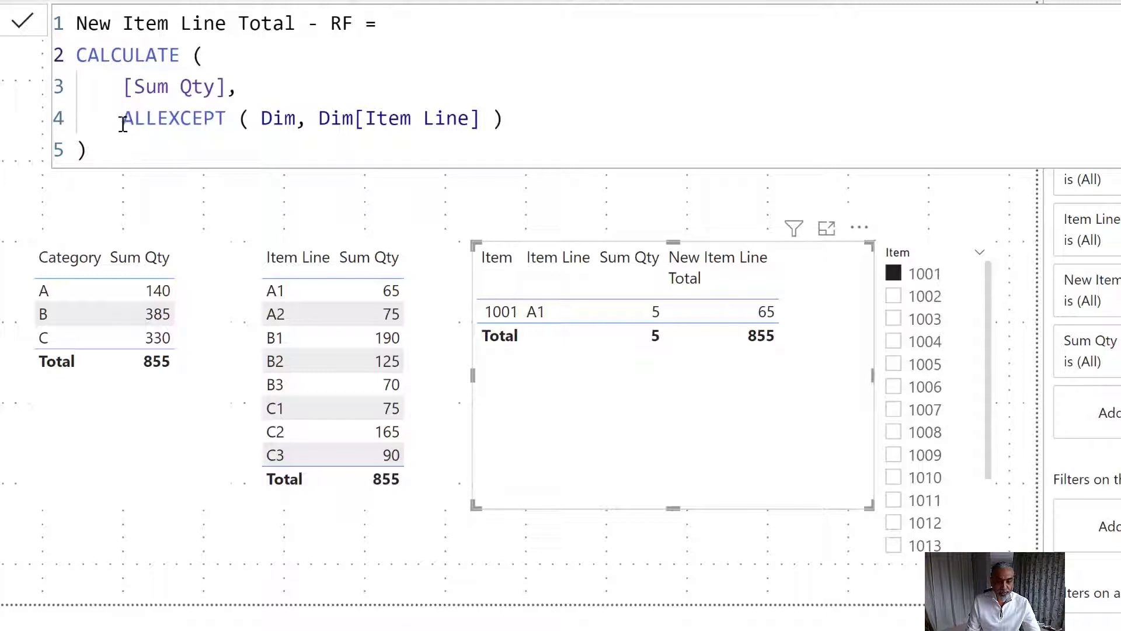
- Replace the ALLEXCEPT filter with REMOVEFILTERS ( Dim[Item] ) and commit the measure
left_click_drag(122, 120, 317, 120)
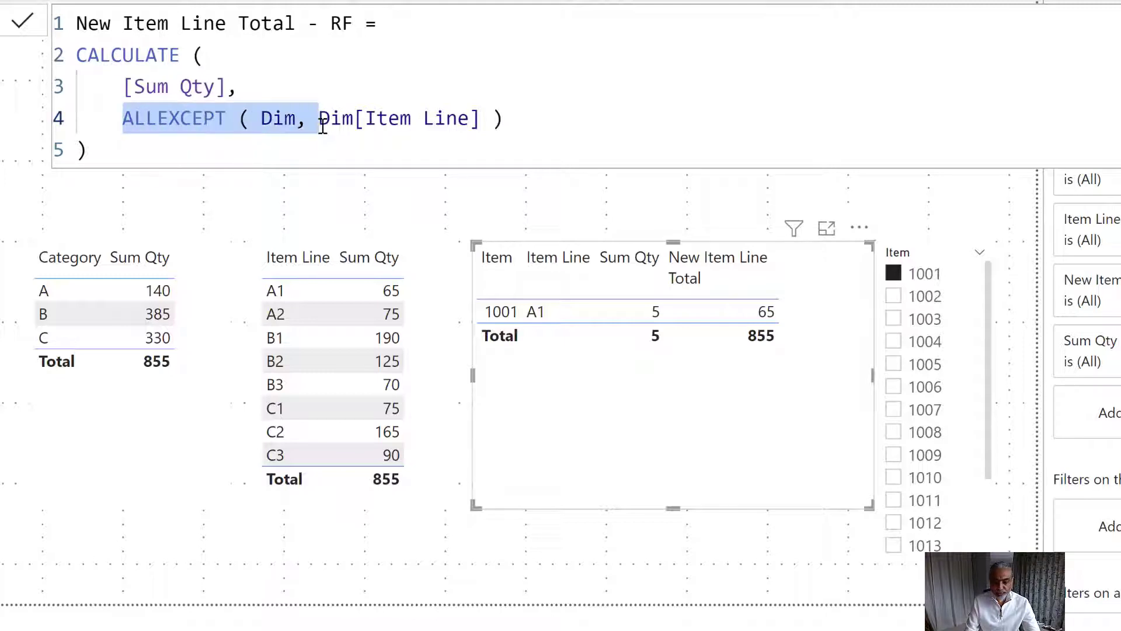
type("REMPVE")
key("BackSpace")
key("BackSpace")
key("BackSpace")
type("OVEFI")
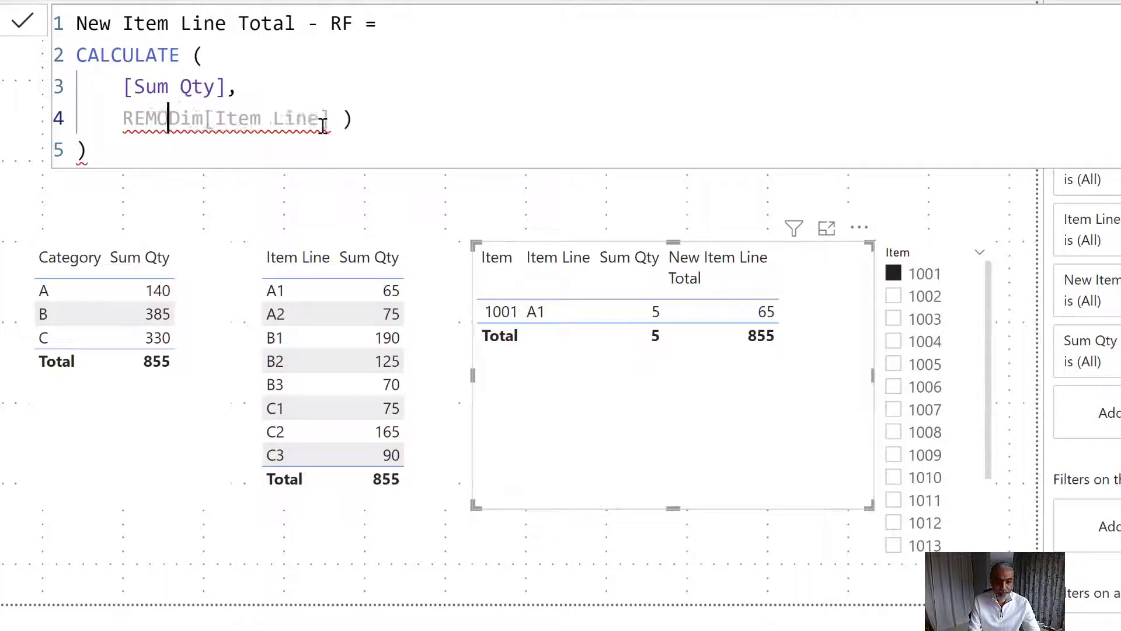
type("LTERS (")
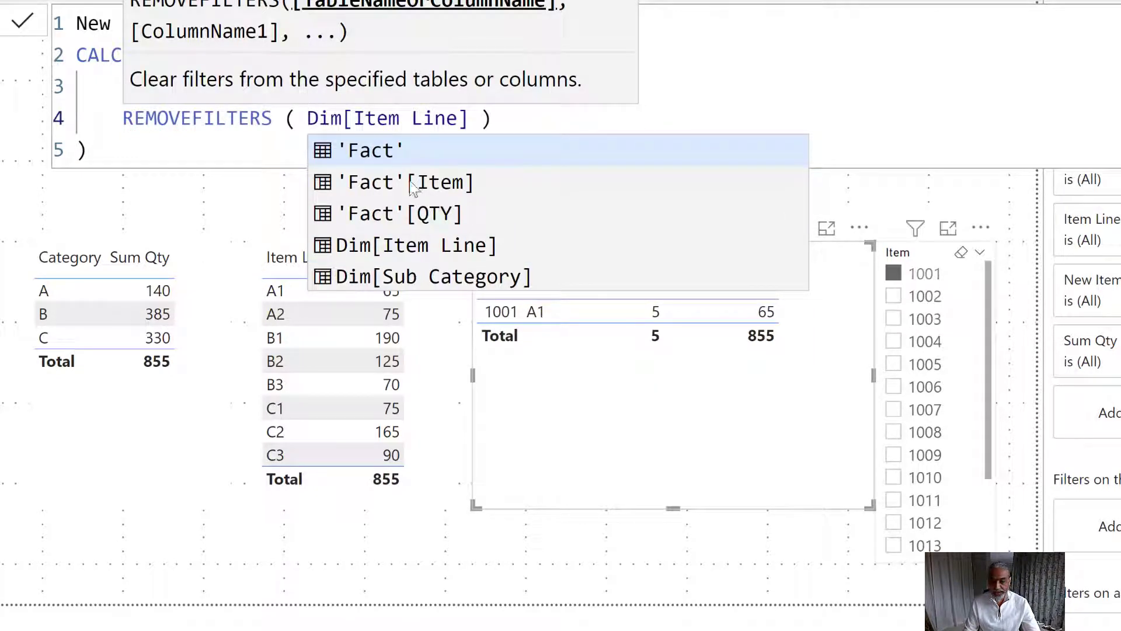
key("Escape")
left_click_drag(400, 118, 459, 120)
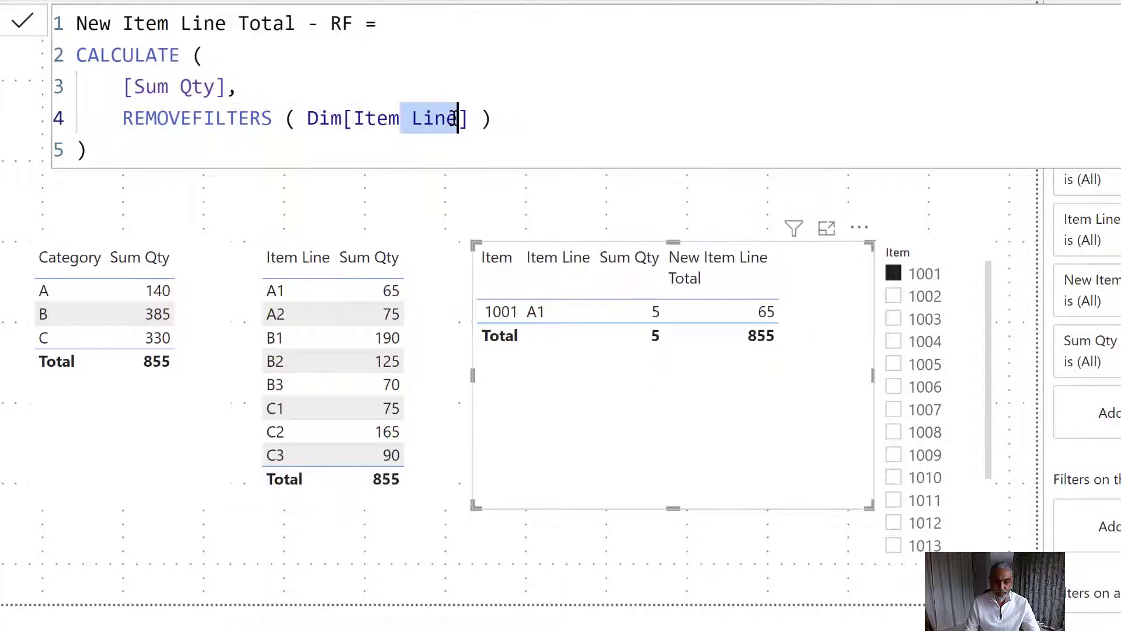
key("BackSpace")
key("Escape")
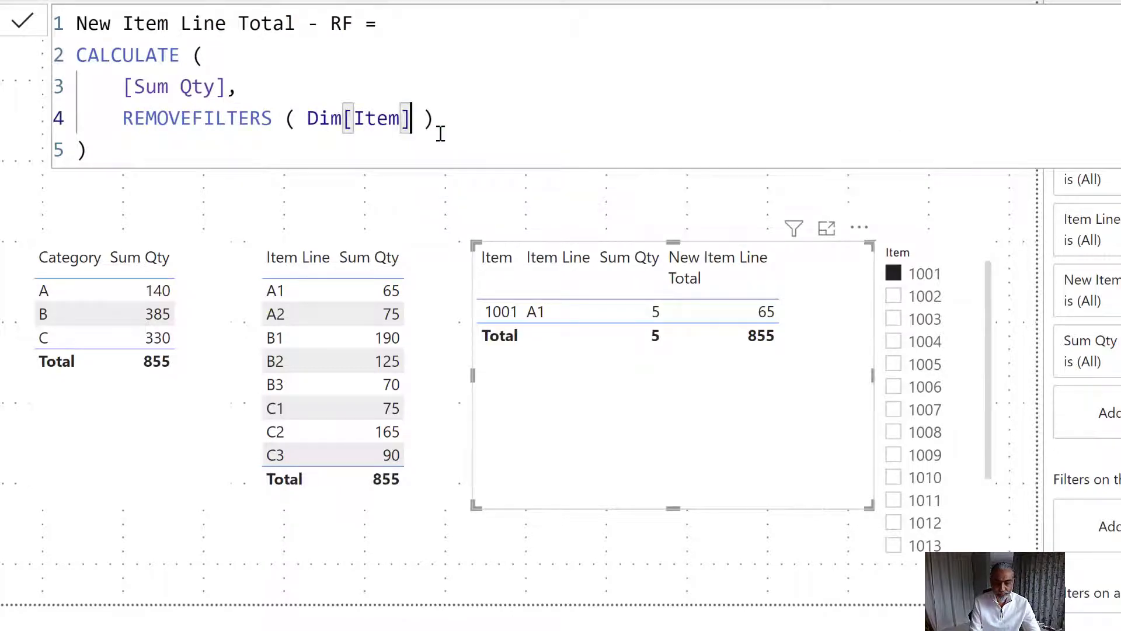
key("Right")
key("Down")
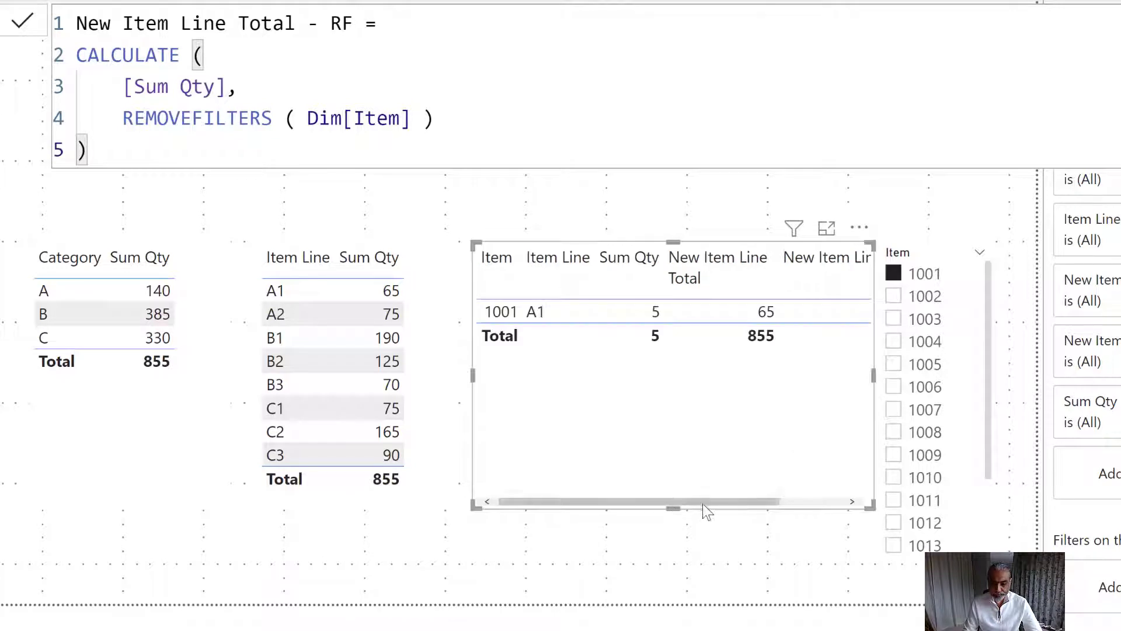
- Narrow the New Item Line Total - RF and adjacent measure columns in the Item table
left_click(805, 501)
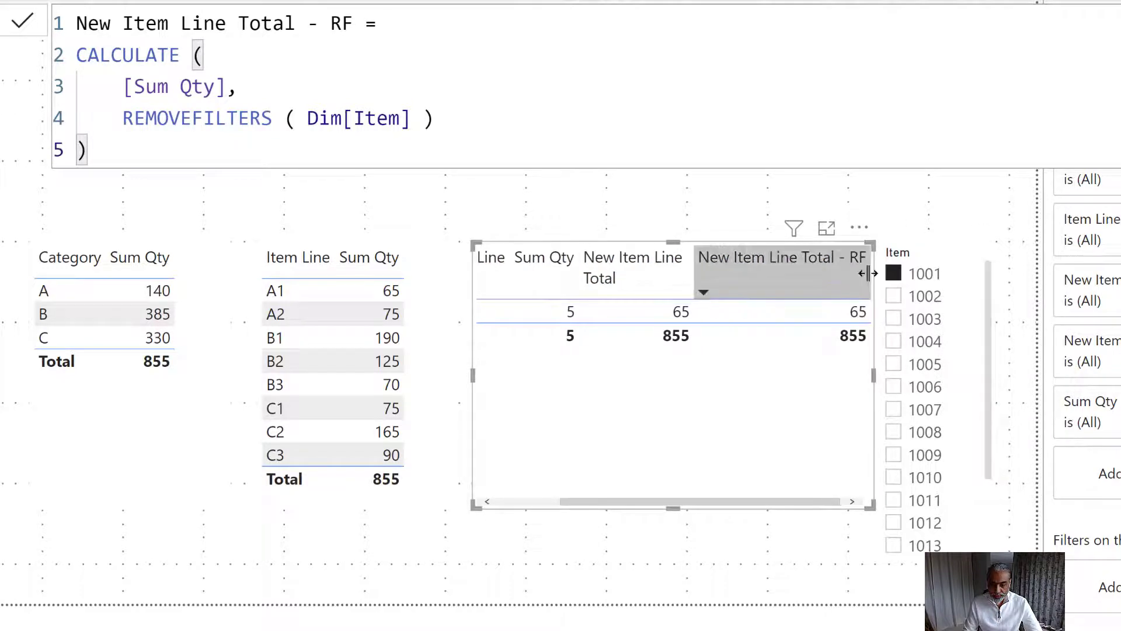
left_click_drag(868, 273, 789, 268)
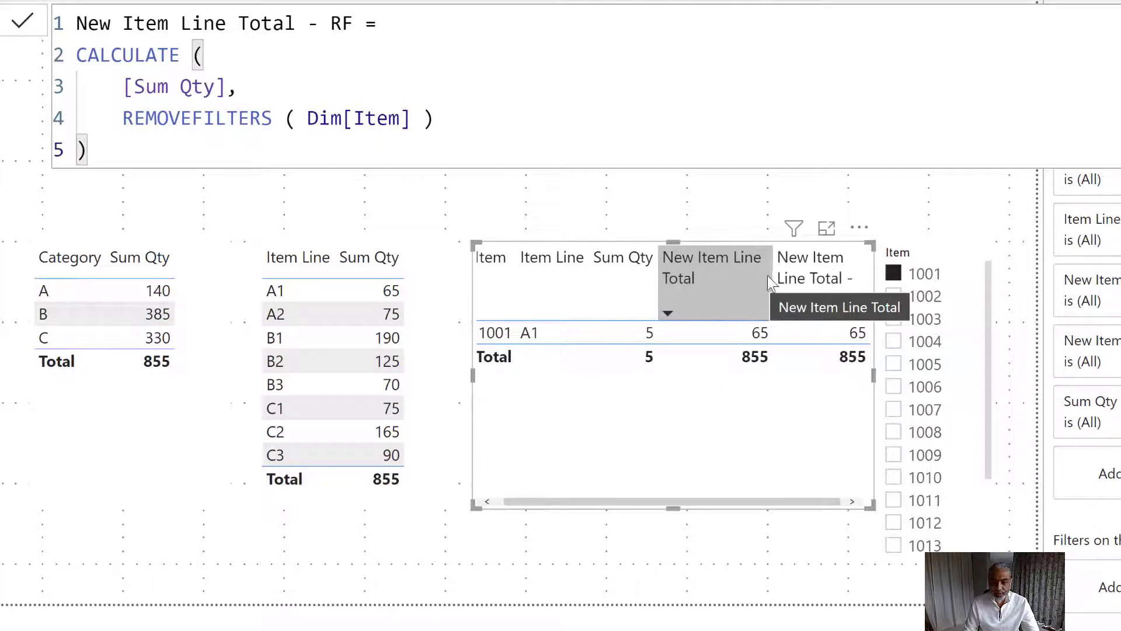
left_click_drag(769, 280, 749, 279)
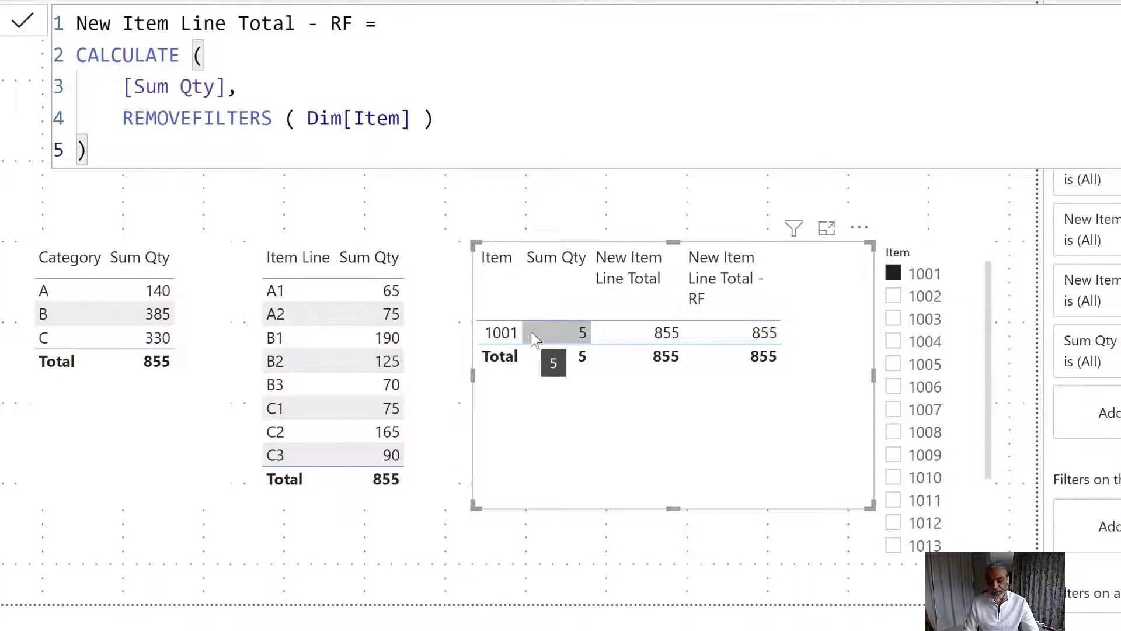
- Highlight the CALCULATE, Sum Qty and REMOVEFILTERS lines of the formula while explaining them
left_click_drag(104, 53, 257, 90)
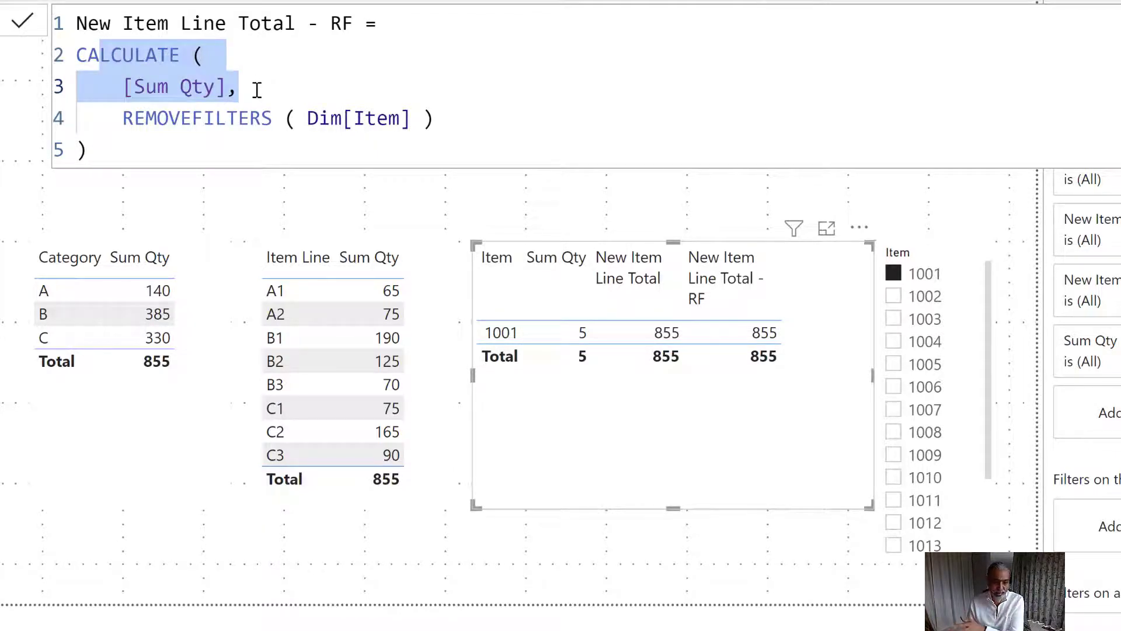
left_click(453, 124)
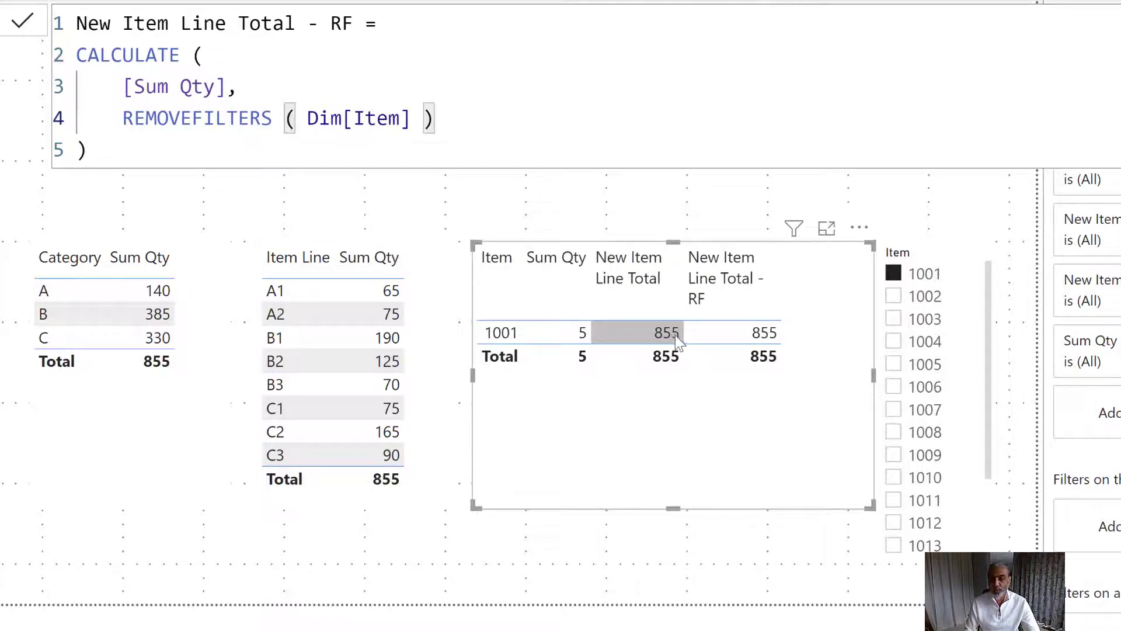
left_click_drag(122, 118, 521, 120)
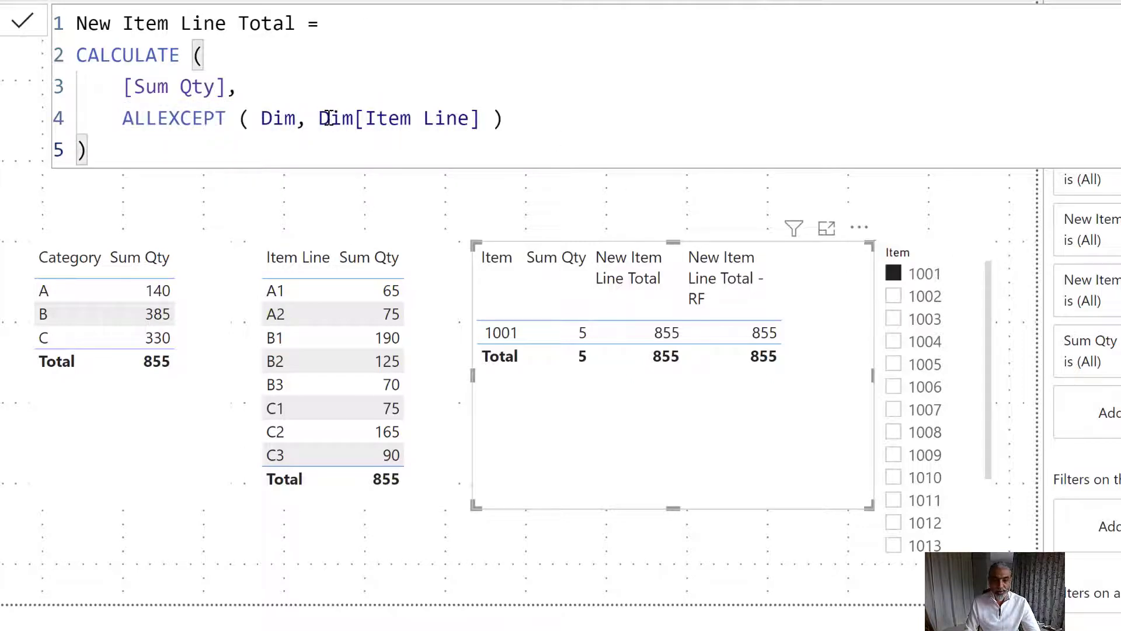
left_click_drag(319, 118, 492, 124)
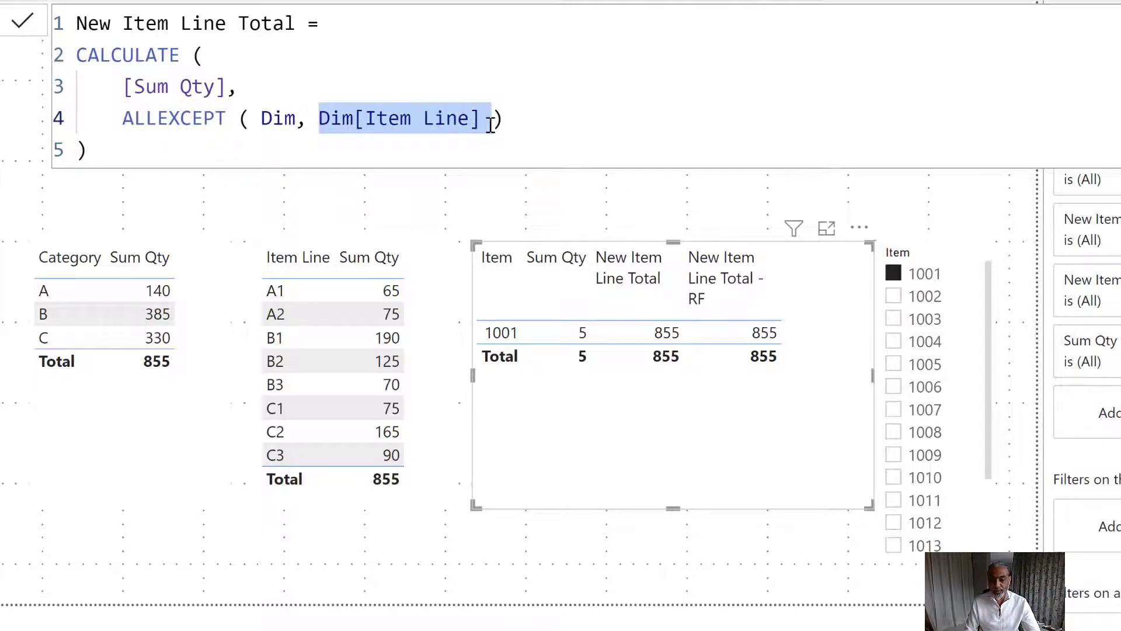
left_click_drag(240, 118, 480, 121)
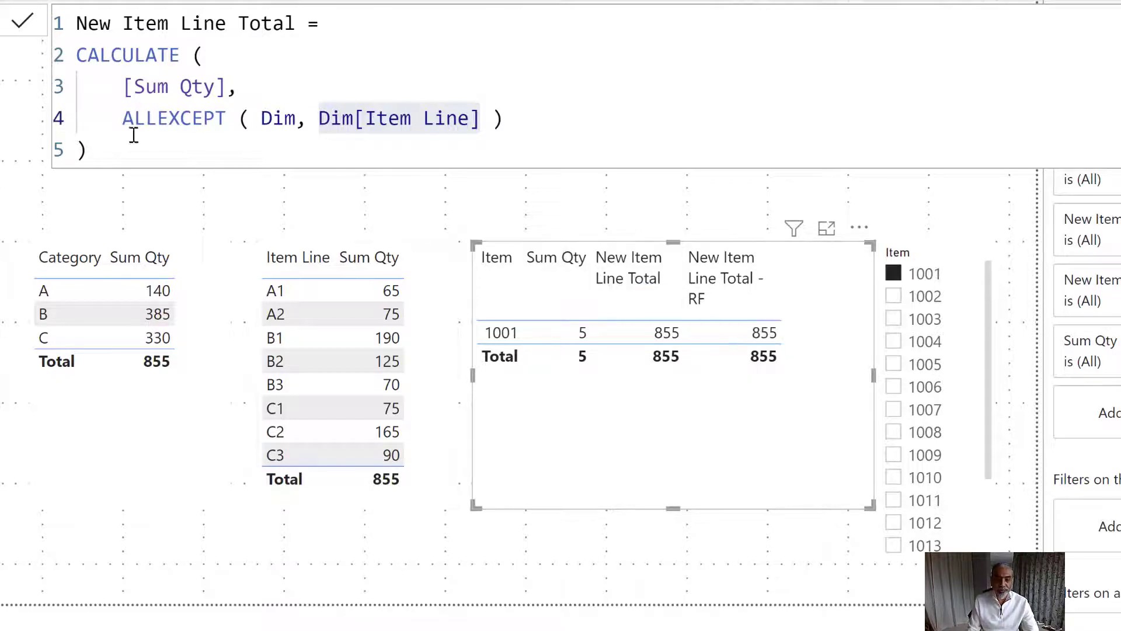
left_click(120, 120)
left_click_drag(120, 119, 508, 118)
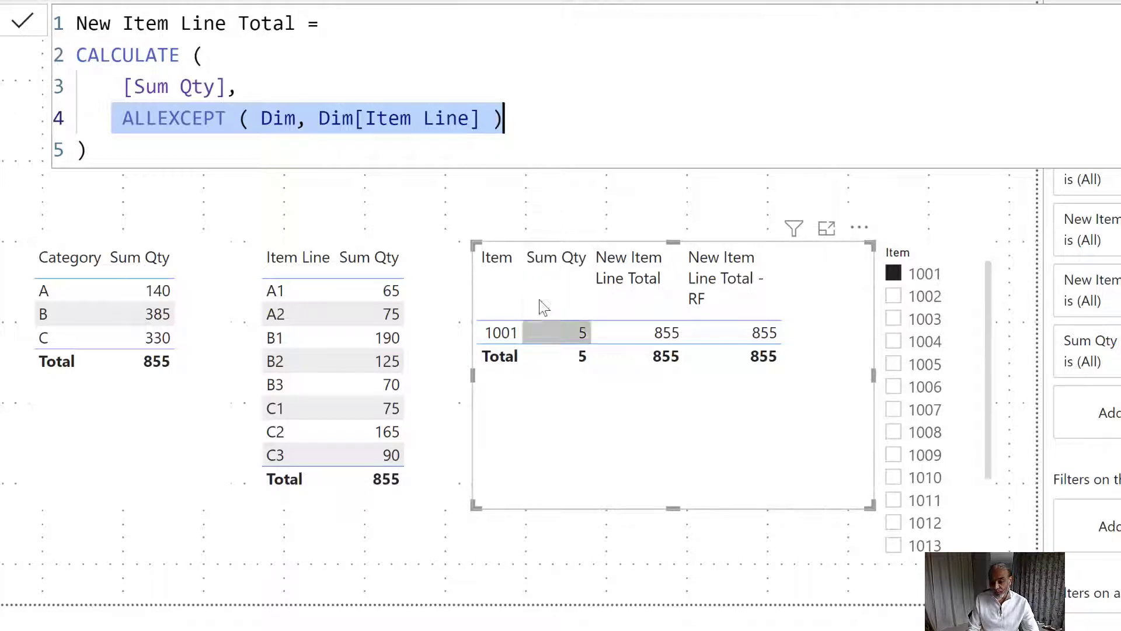
left_click(132, 118)
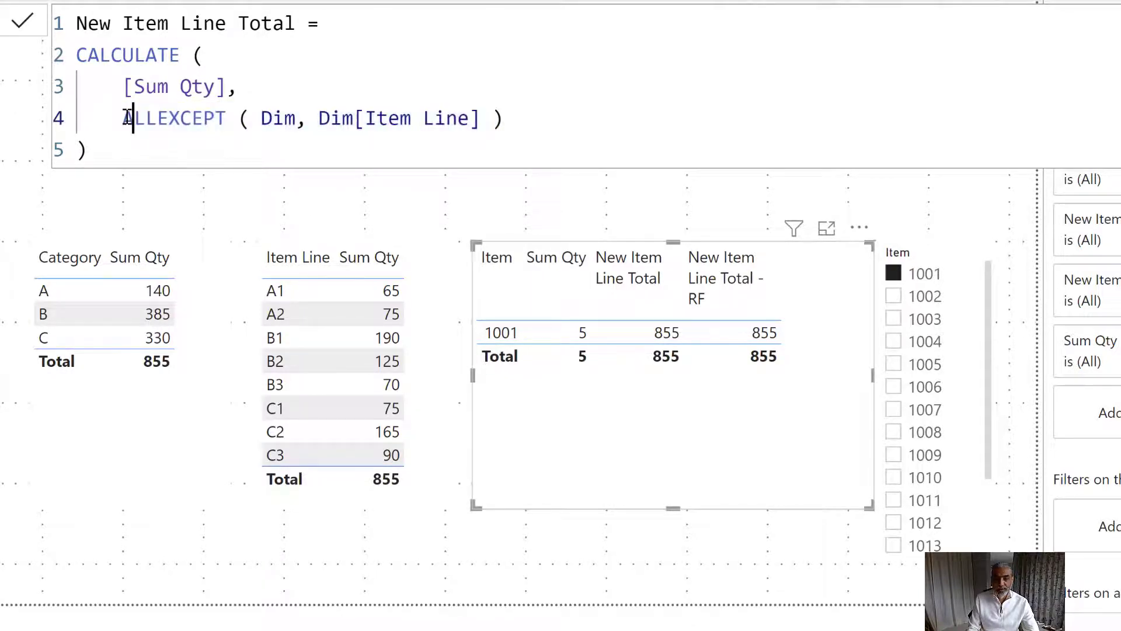
left_click_drag(320, 119, 480, 119)
- Add a VALUES ( Dim[Item Line] ) filter after ALLEXCEPT in New Item Line Total and commit it
left_click(377, 118)
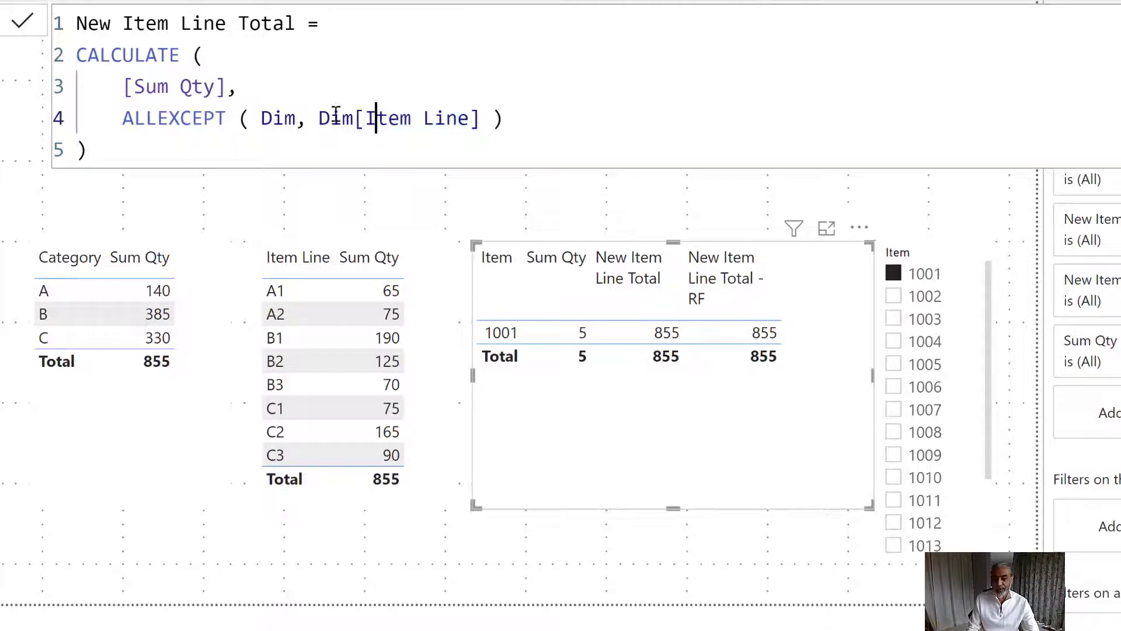
left_click_drag(319, 119, 480, 124)
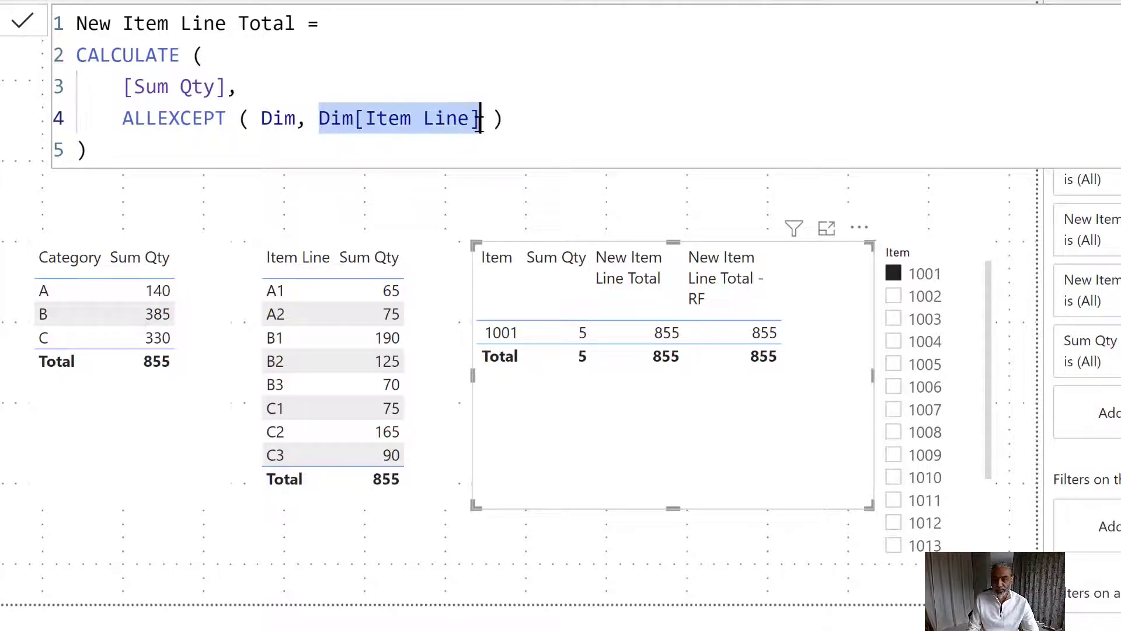
left_click(521, 120)
type(",")
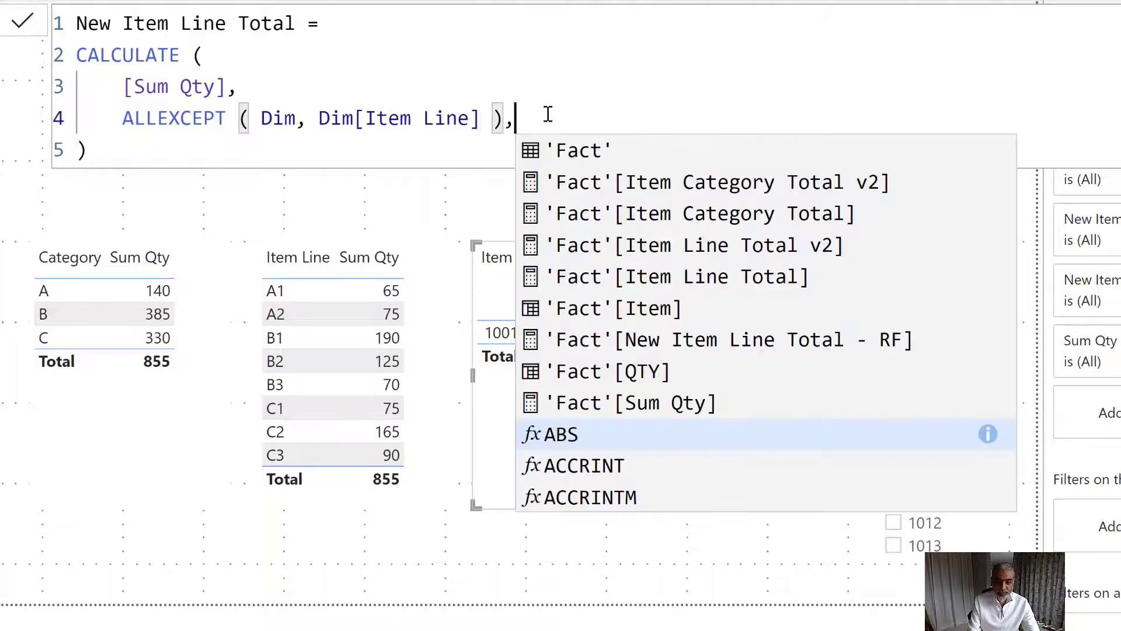
key("Return")
type("VALUES ")
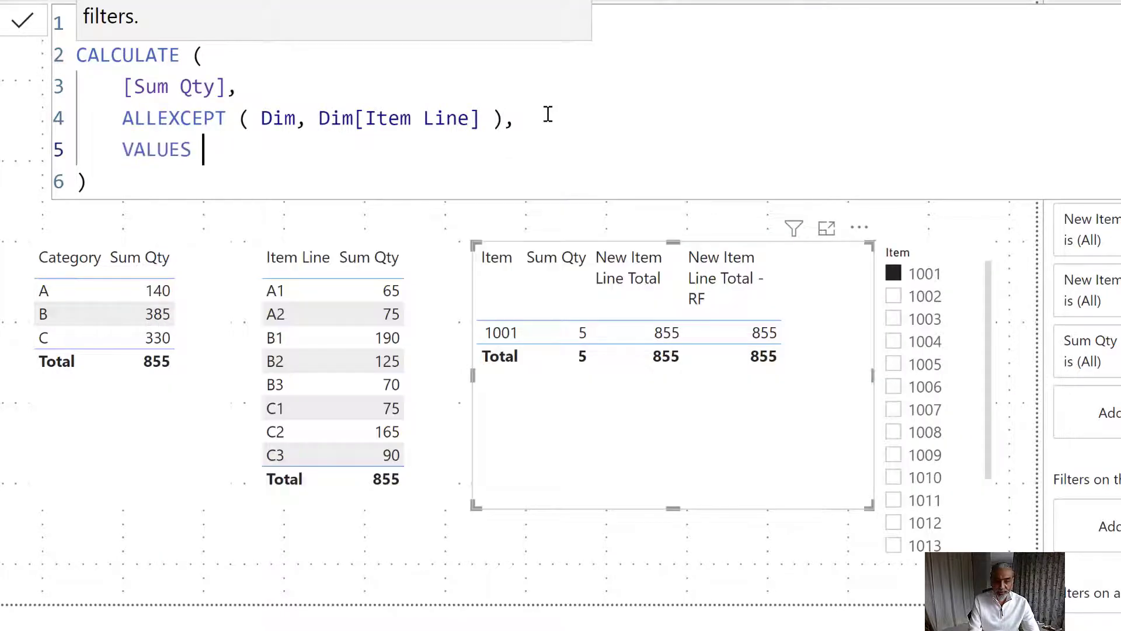
type("( Item")
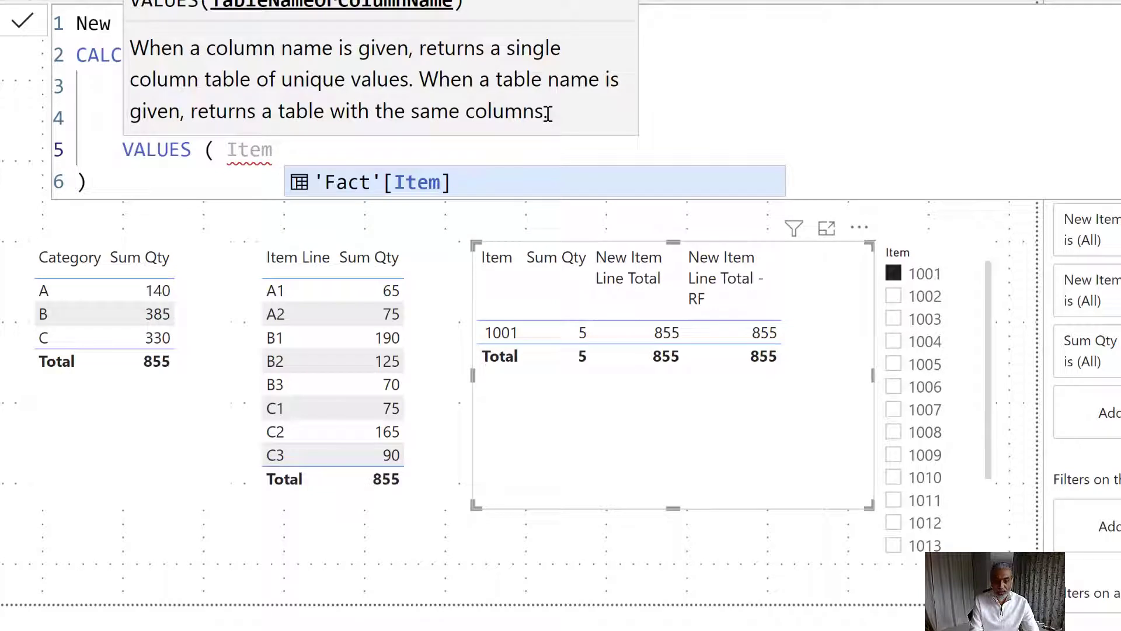
key("BackSpace")
key("BackSpace")
key("BackSpace")
type("em Line")
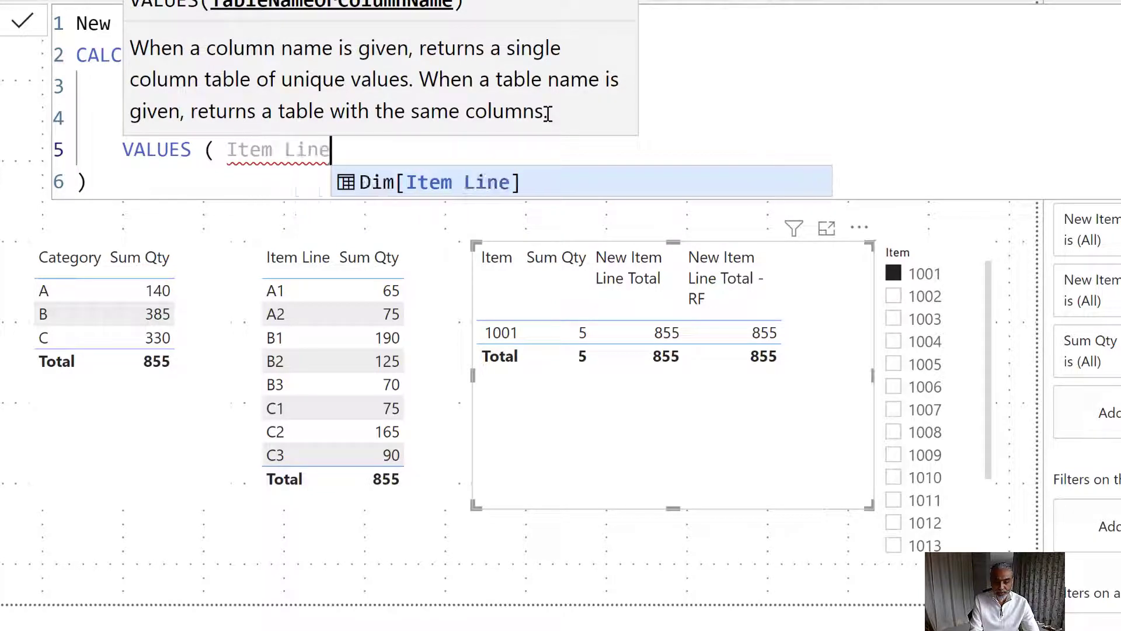
key("Tab")
type(")")
key("Down")
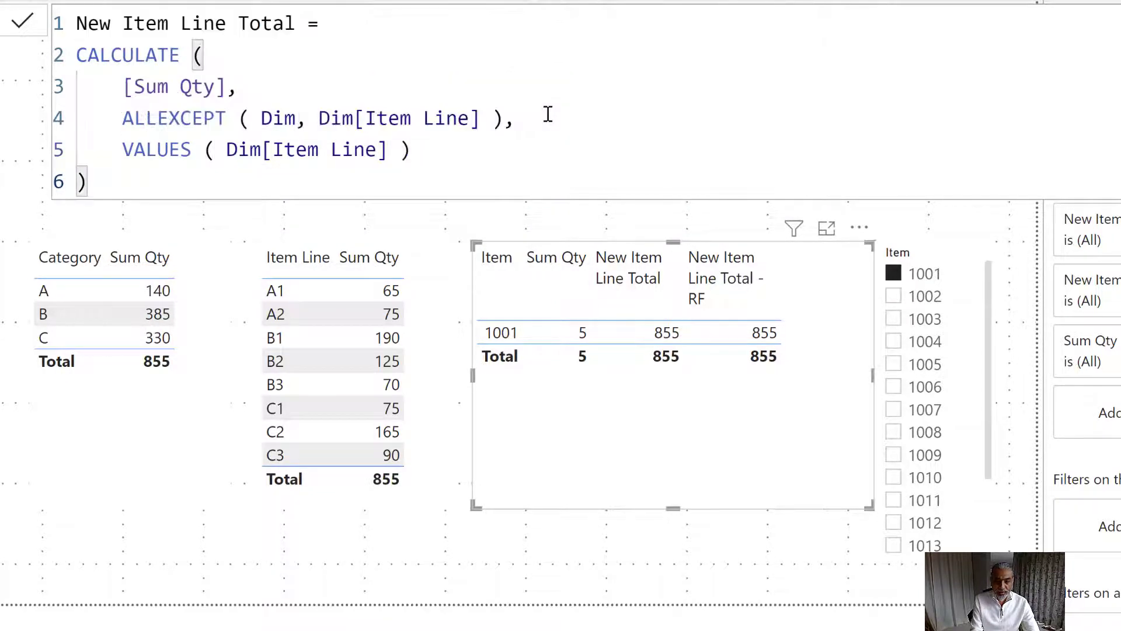
left_click(661, 281)
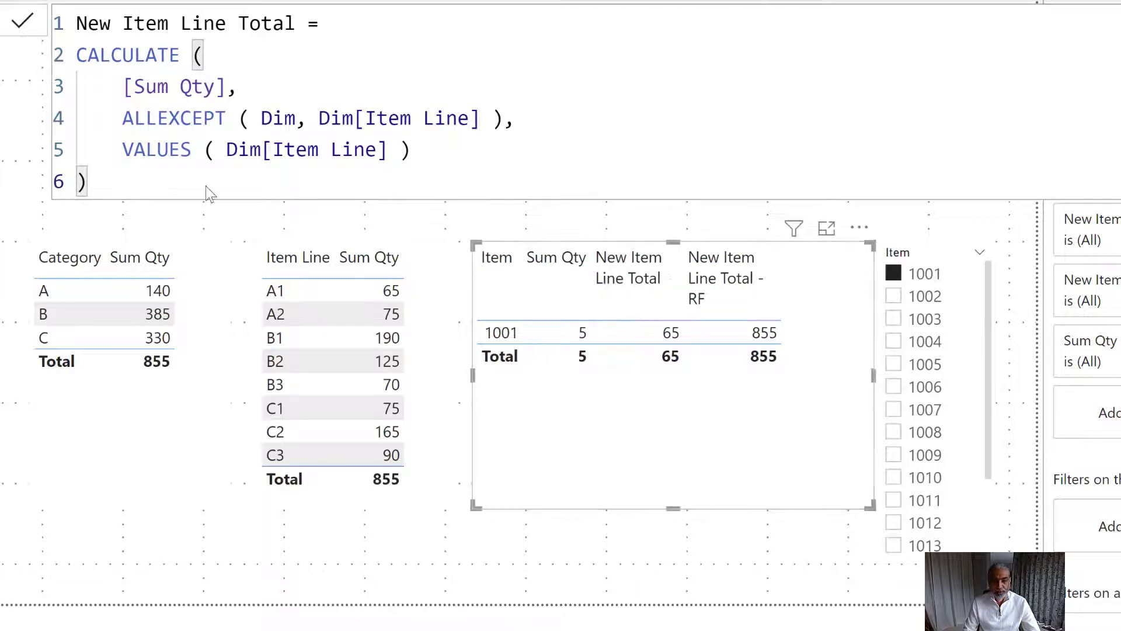
- Highlight the new VALUES line and the ALLEXCEPT argument in the New Item Line Total formula
left_click_drag(124, 149, 445, 142)
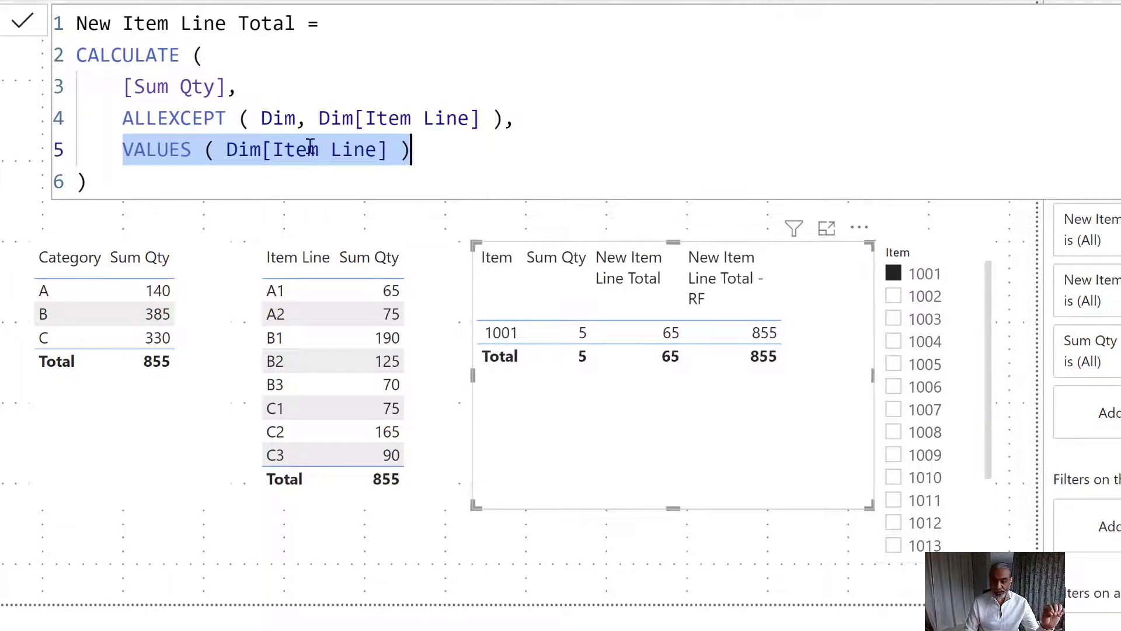
left_click(210, 150)
left_click_drag(114, 150, 215, 150)
left_click(451, 138, "shift")
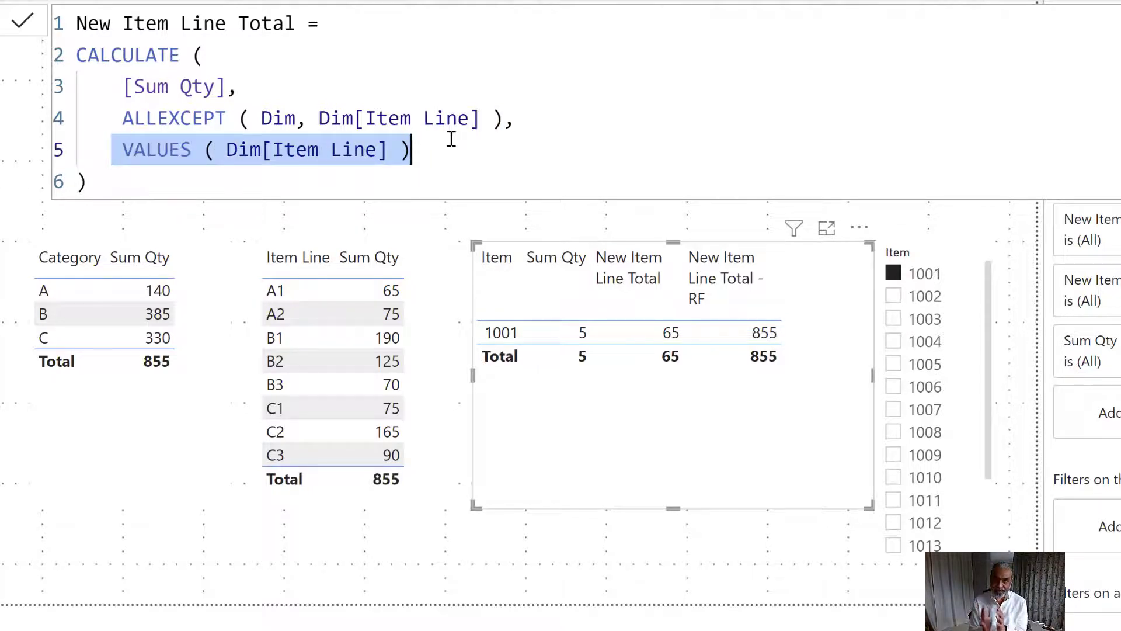
left_click(420, 138)
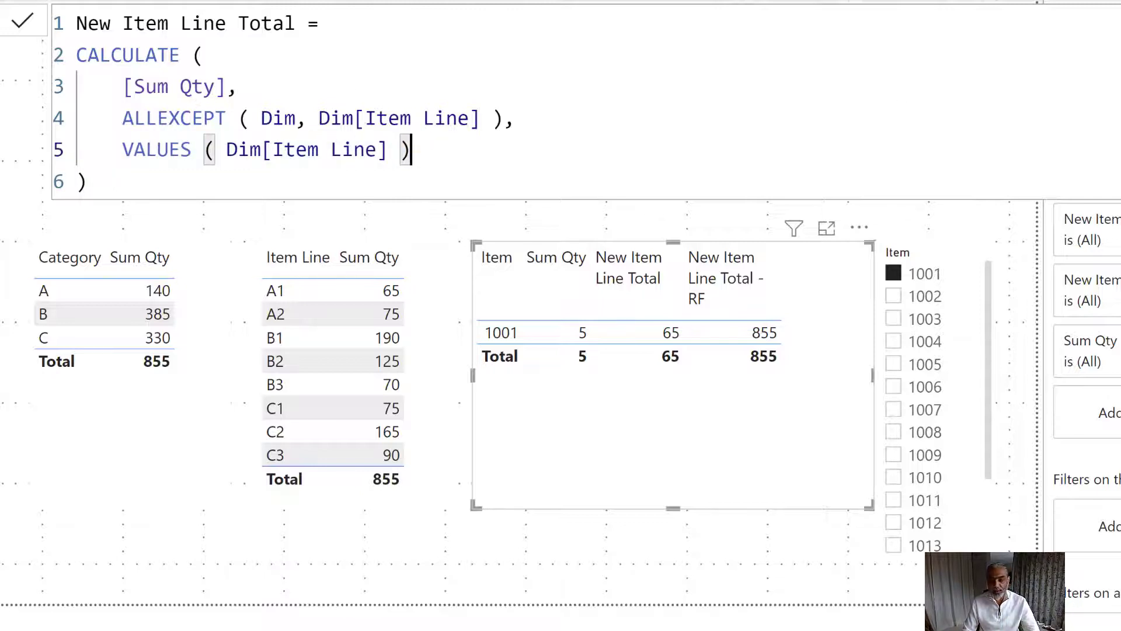
left_click(130, 117)
left_click_drag(124, 150, 226, 151)
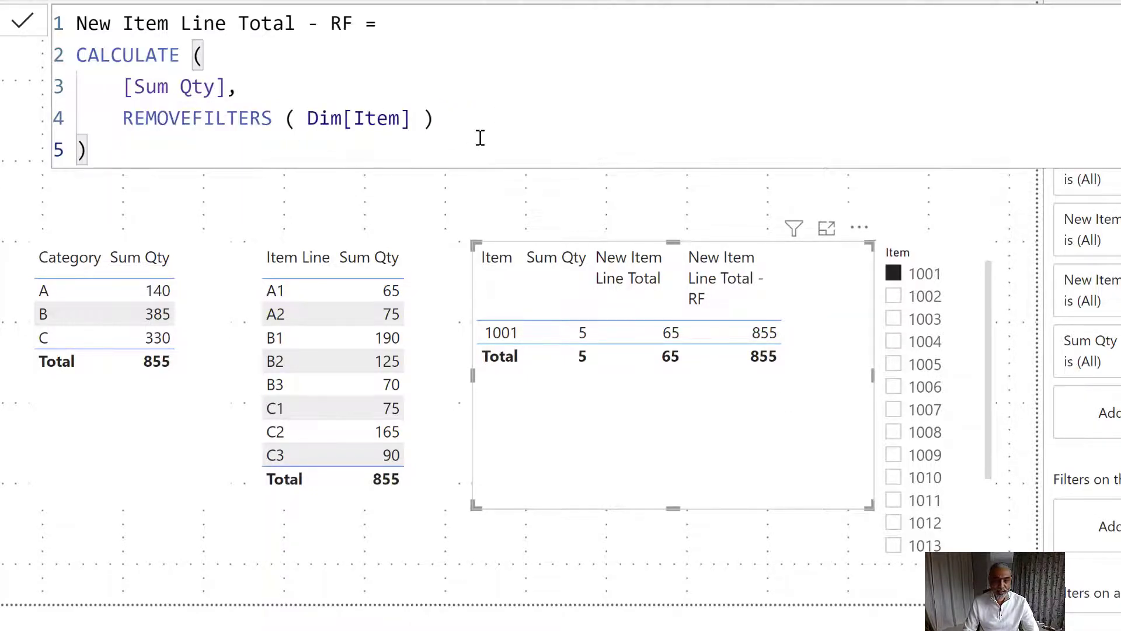
- Add VALUES ( Dim[Item Line] ) after REMOVEFILTERS in the New Item Line Total - RF measure and commit it
left_click(470, 116)
type(",")
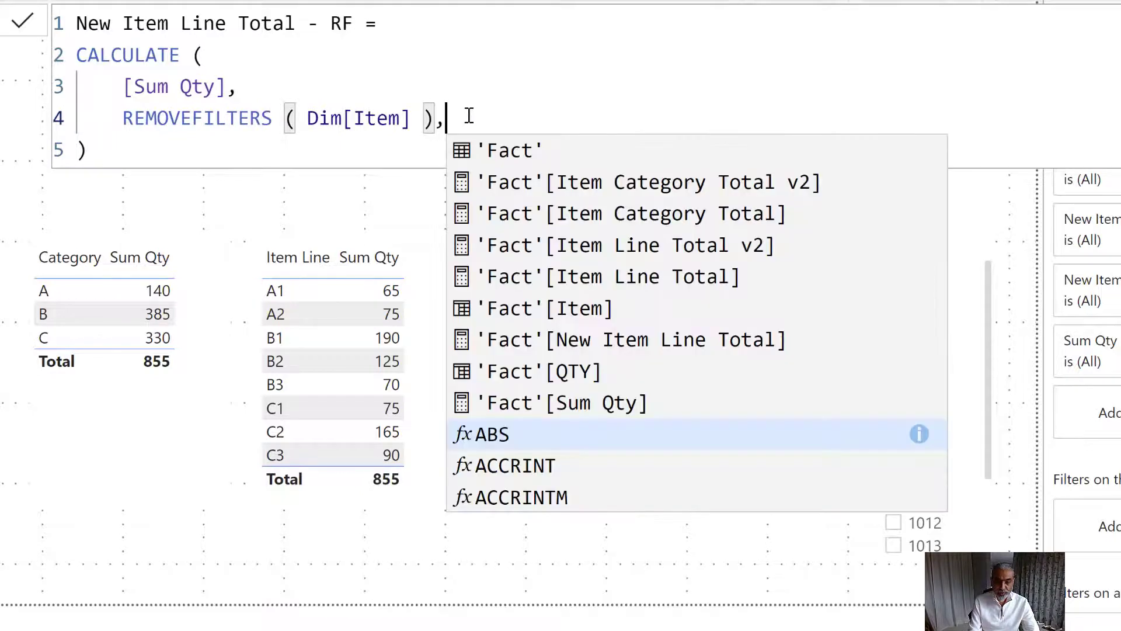
key("shift+Return")
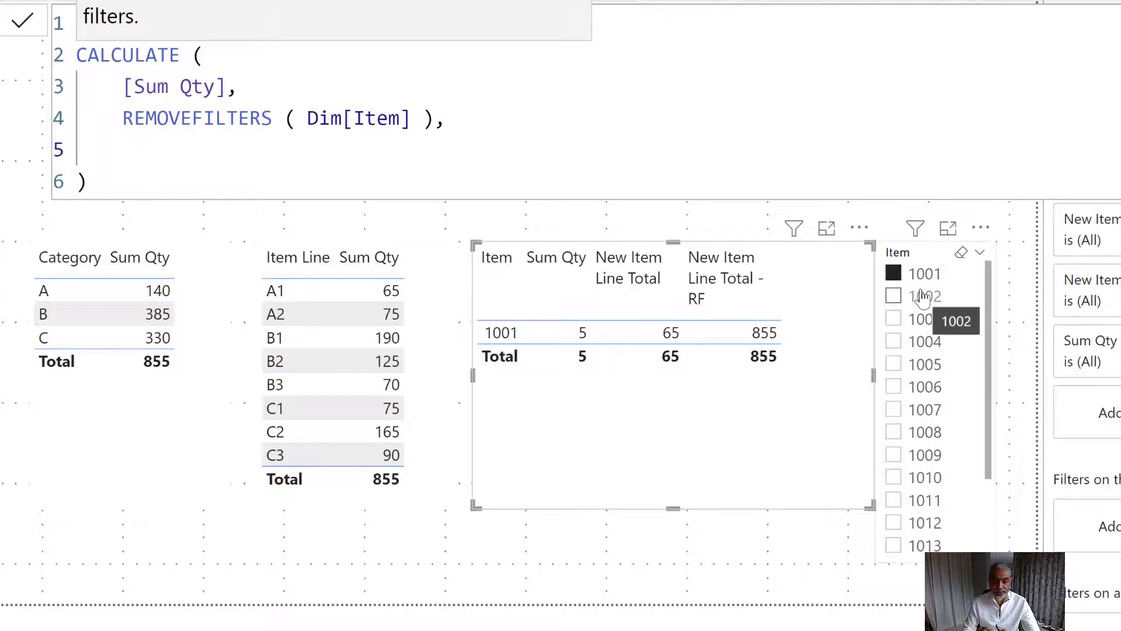
left_click_drag(113, 111, 448, 118)
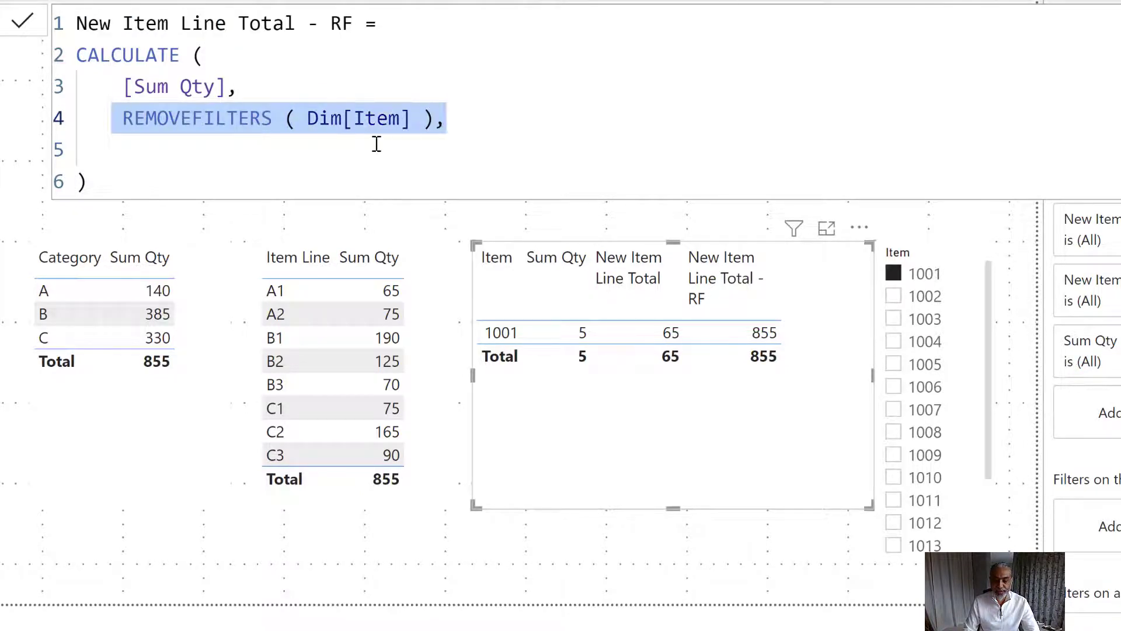
left_click(259, 149)
type("VALUES ( ")
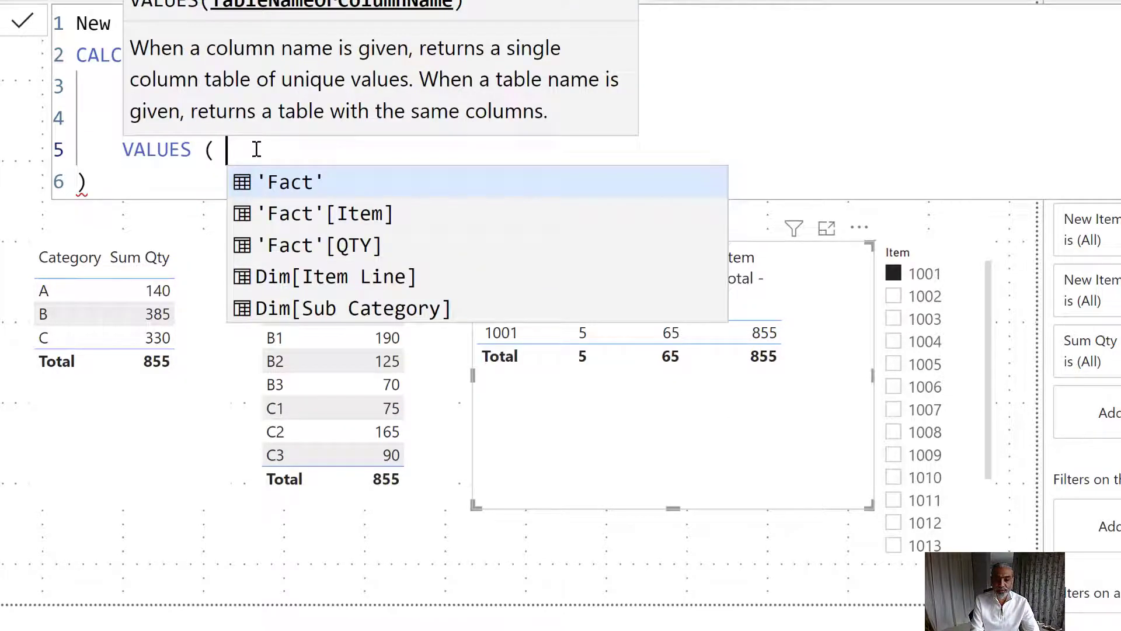
type("Dim")
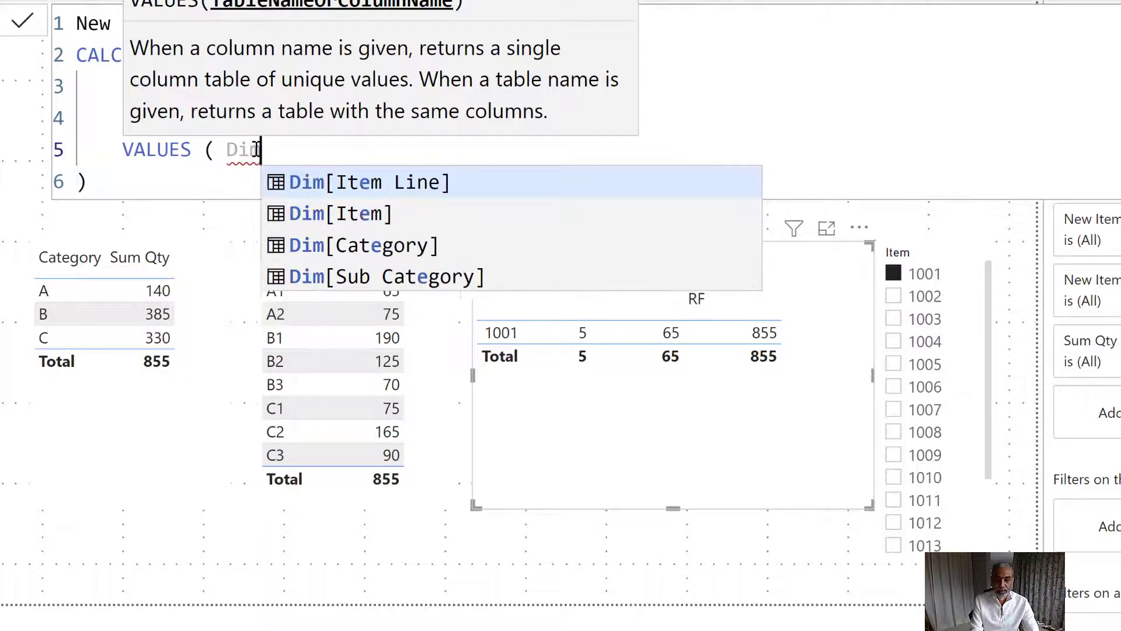
type("[I")
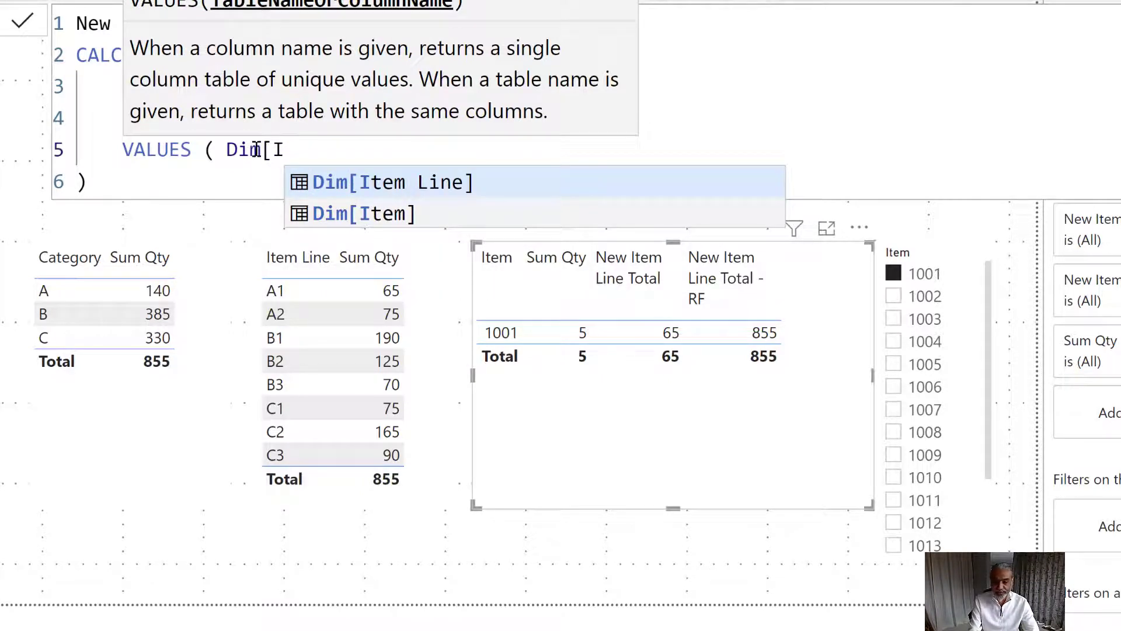
key("Tab")
type(")")
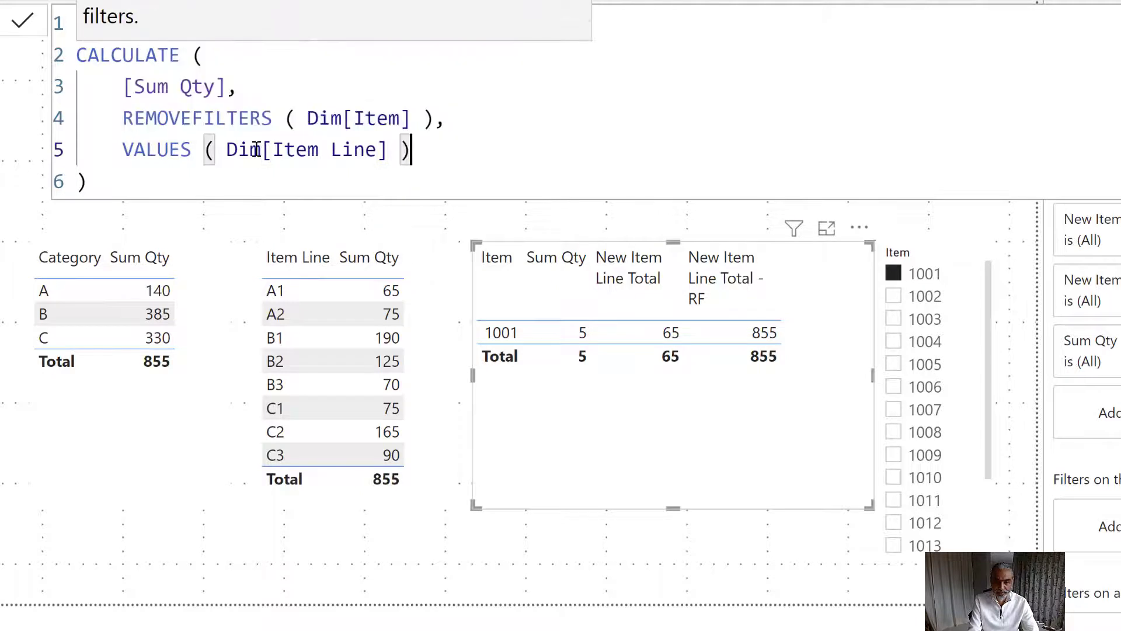
key("ctrl+End")
key("Return")
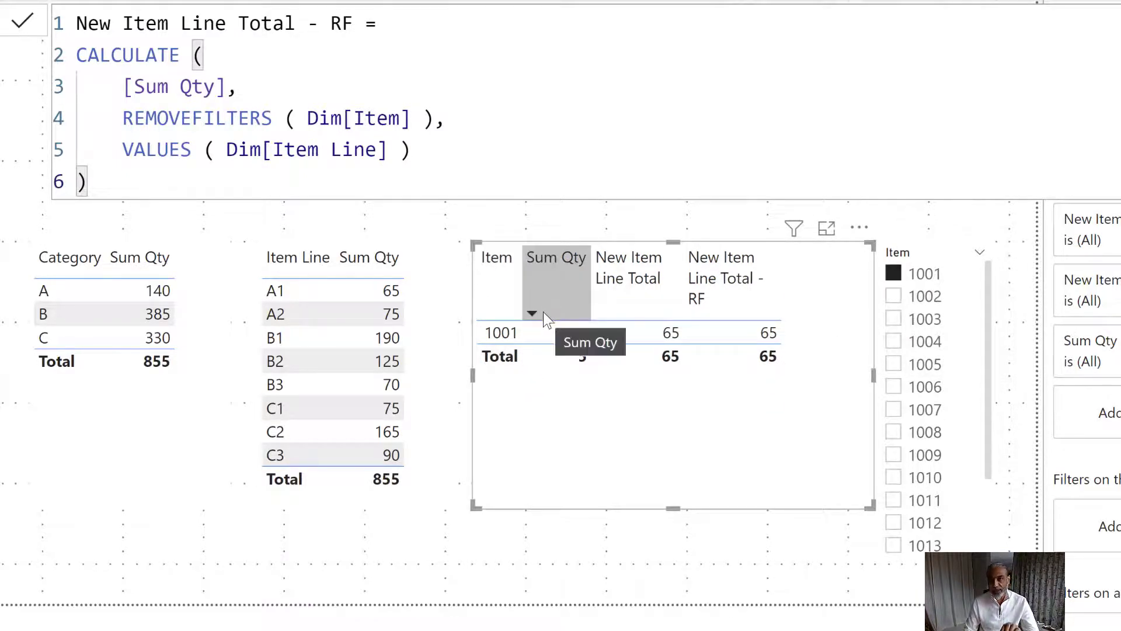
left_click_drag(131, 153, 566, 169)
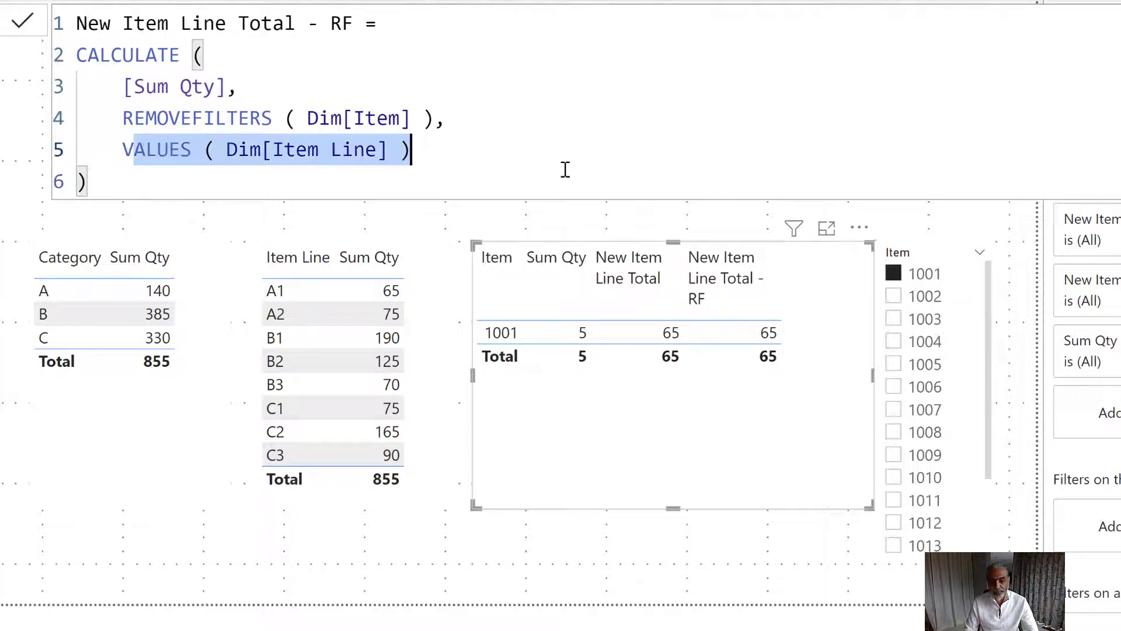
left_click(539, 145)
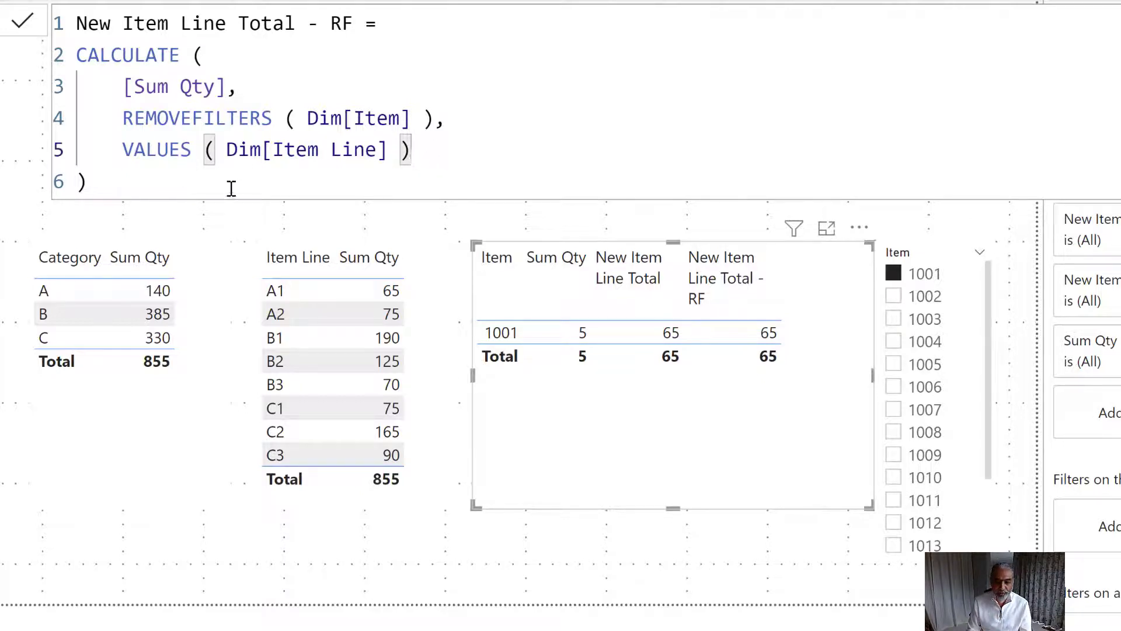
left_click_drag(249, 150, 379, 149)
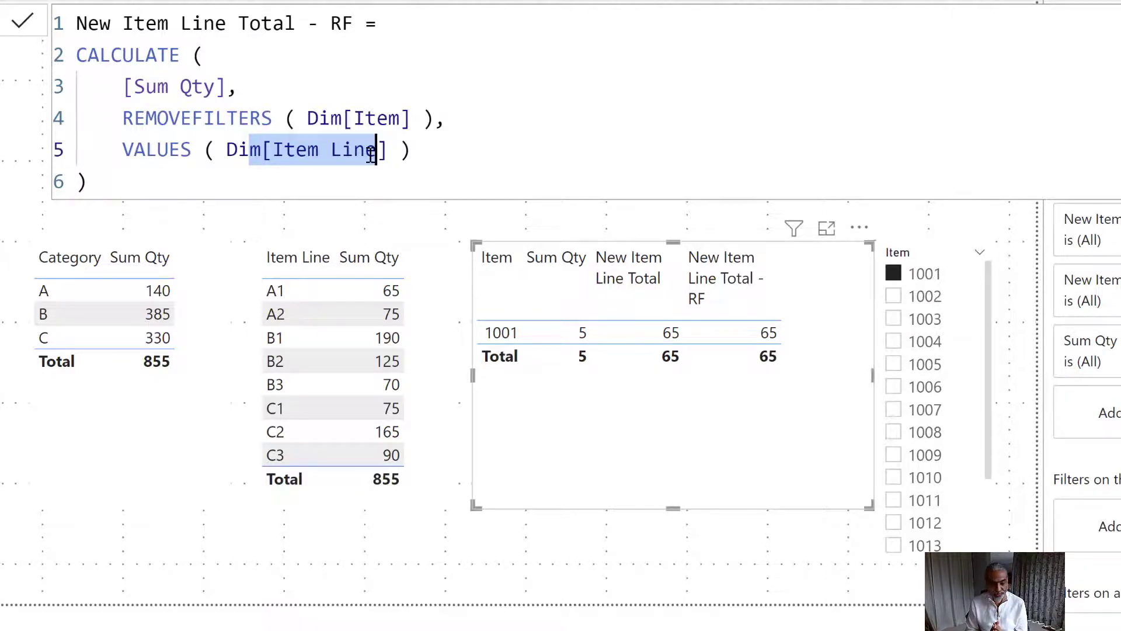
left_click(340, 143)
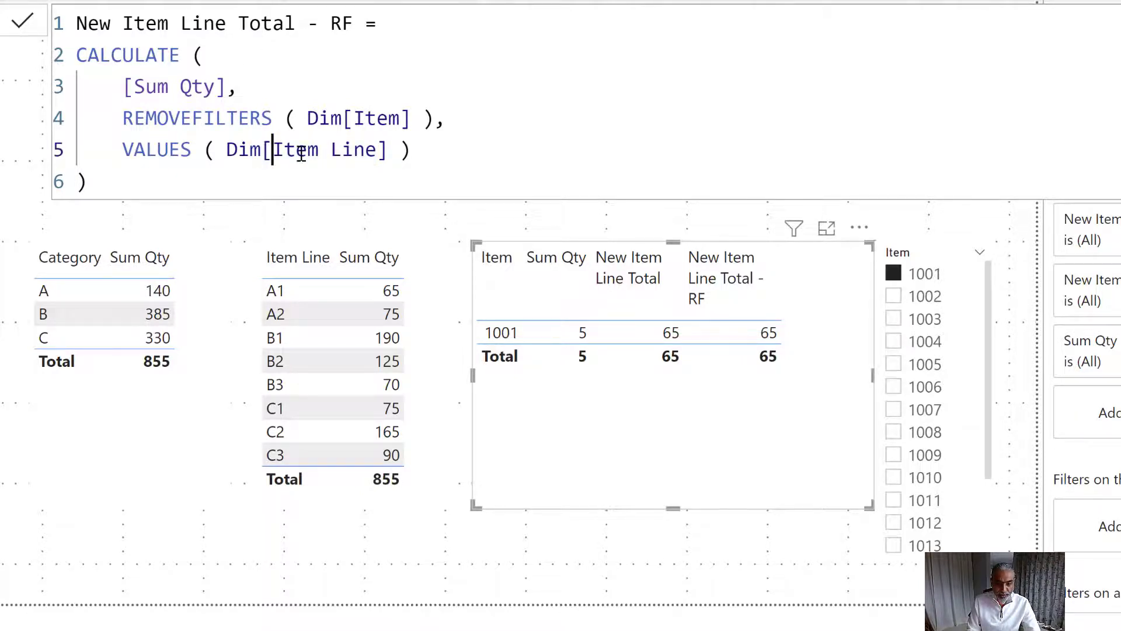
left_click_drag(272, 149, 377, 151)
- Switch the RF measure's VALUES filter to Dim[Category], then filter the report to item 1009
type("Cate")
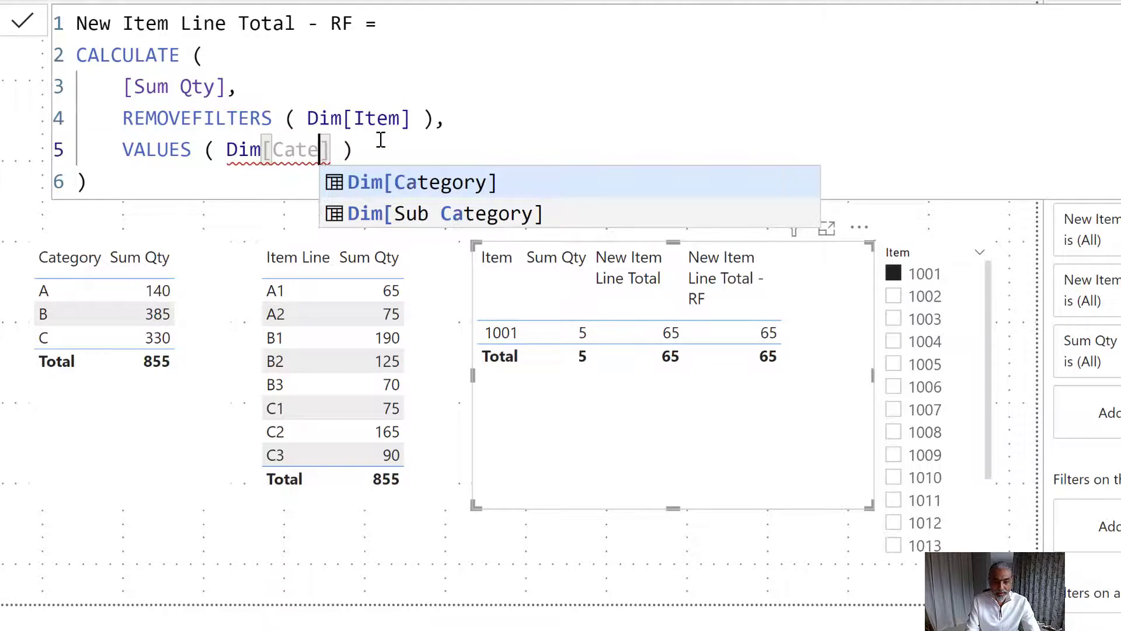
key("Tab")
left_click(387, 146)
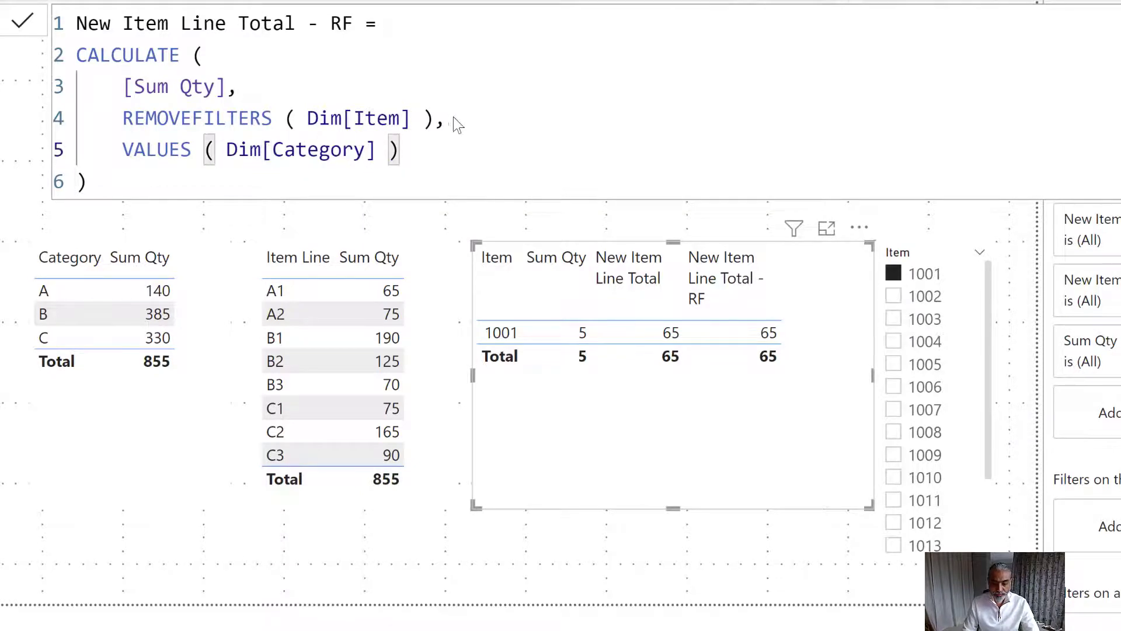
key("Return")
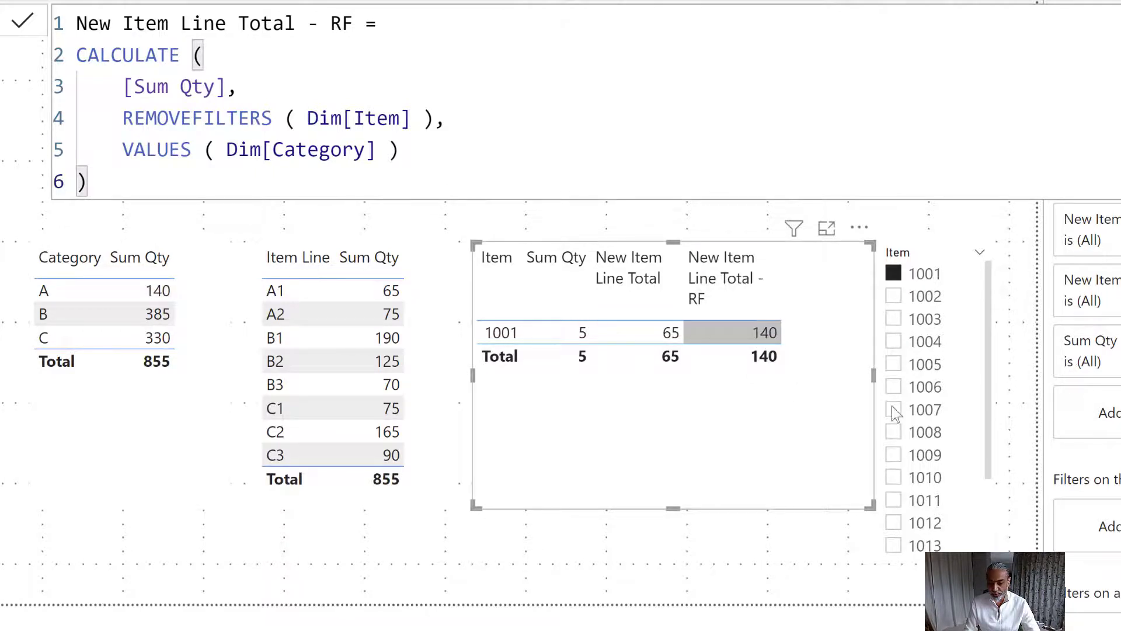
left_click(923, 459)
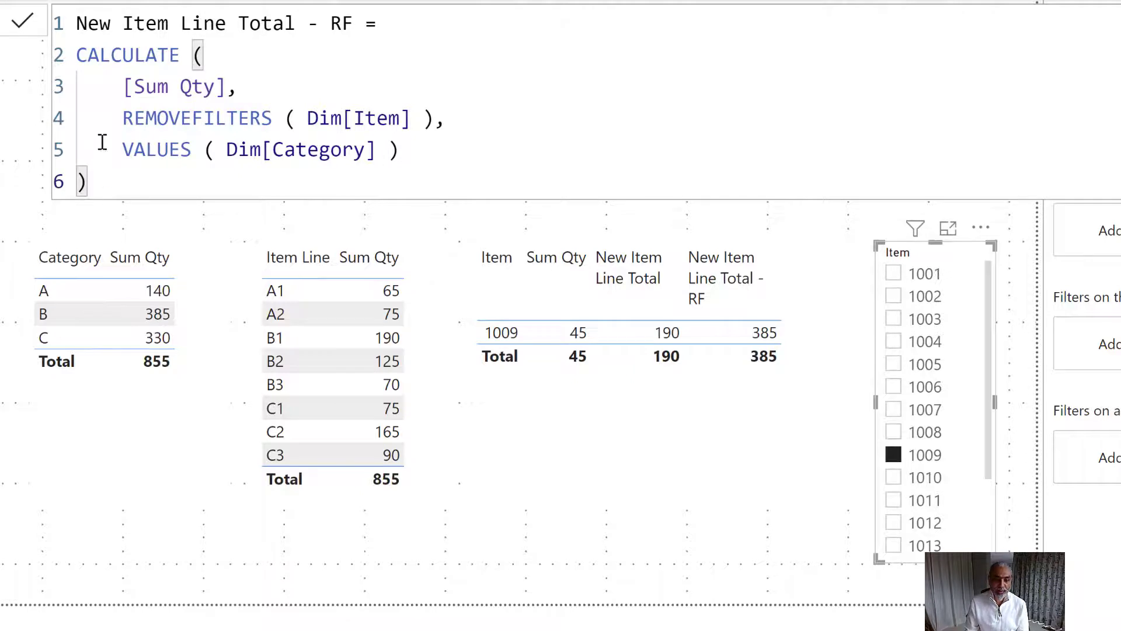
- Delete [Item] so the RF measure uses REMOVEFILTERS ( Dim ) on the whole table
left_click_drag(293, 115, 295, 115)
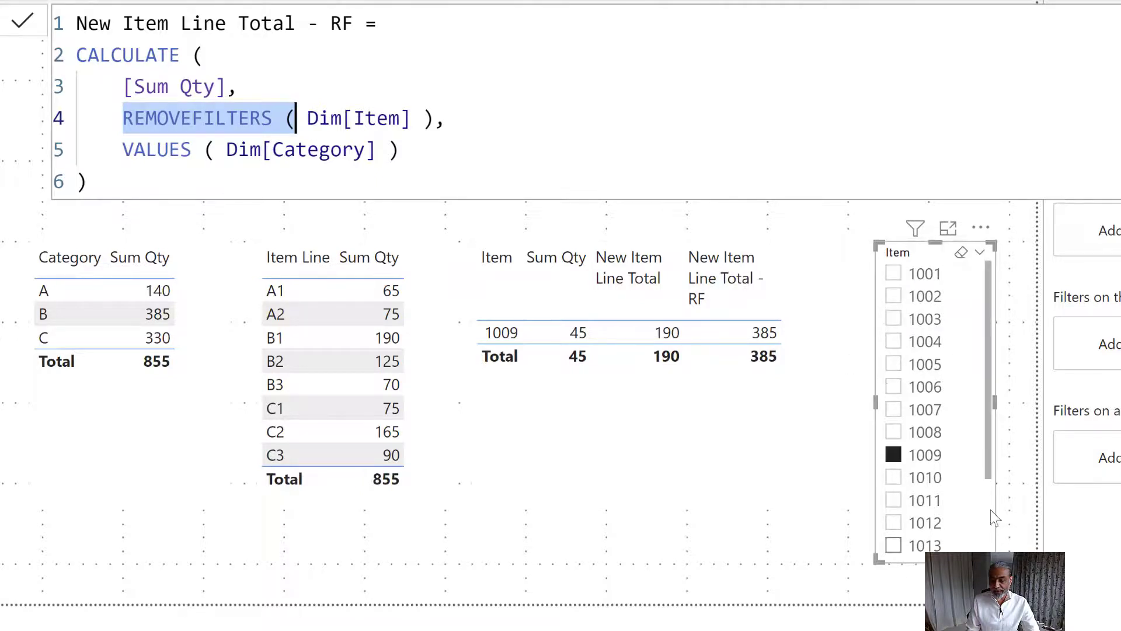
left_click(898, 261)
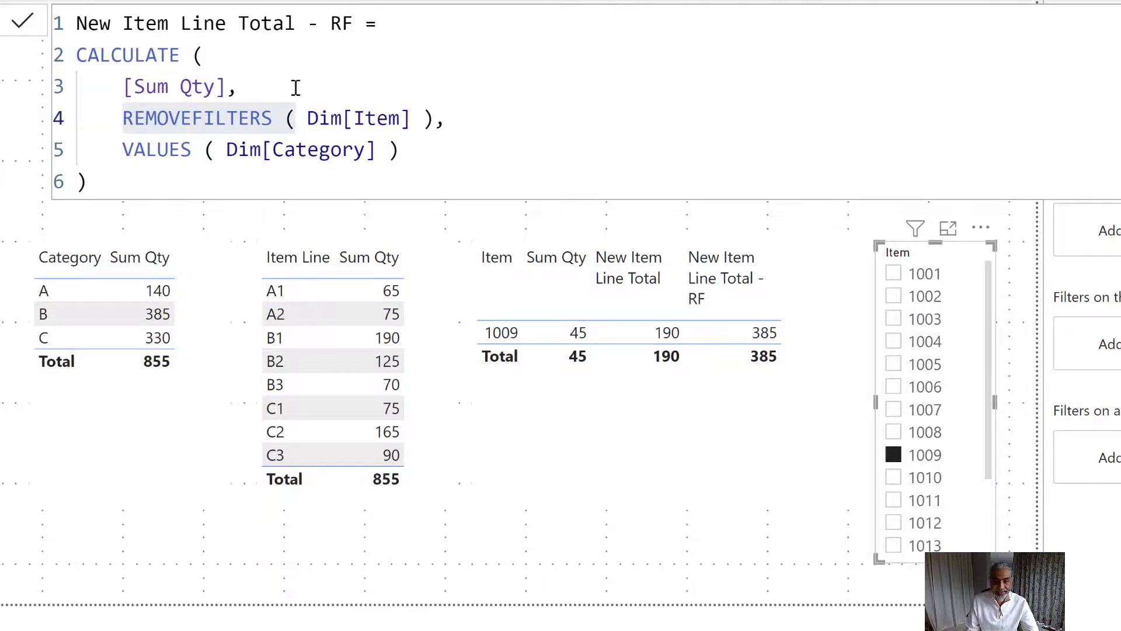
left_click_drag(123, 118, 468, 118)
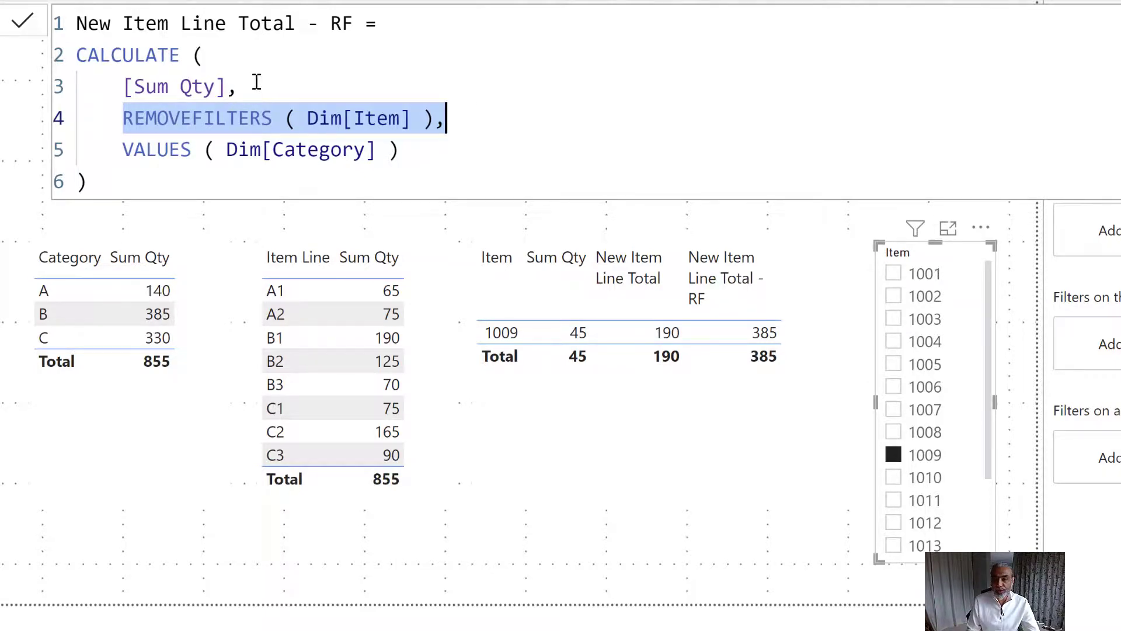
left_click(323, 119)
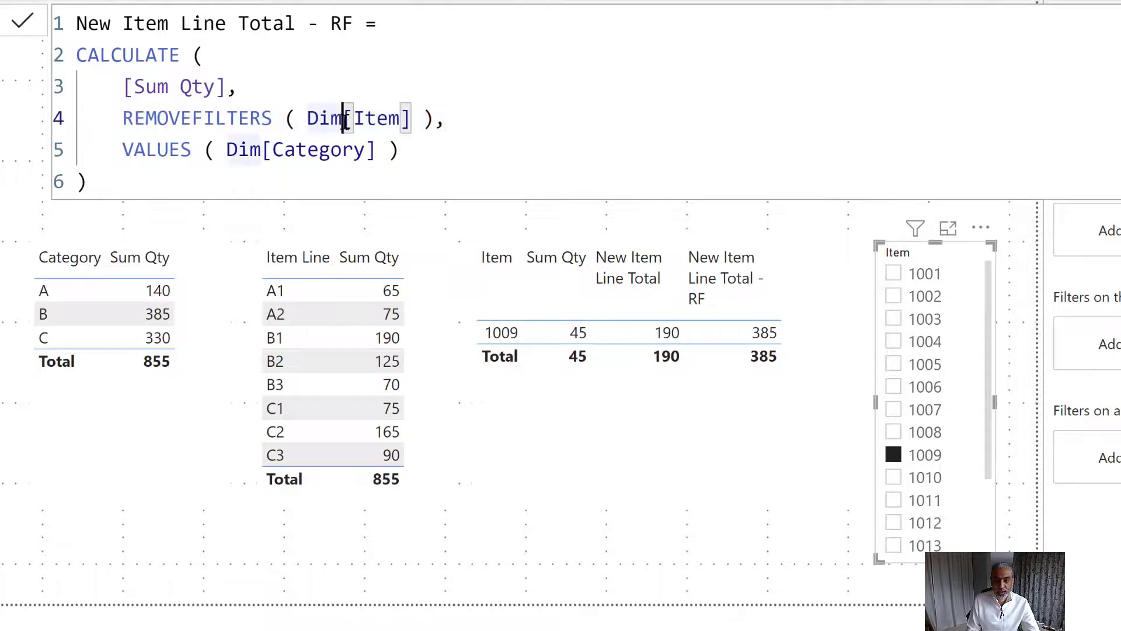
left_click_drag(343, 118, 415, 118)
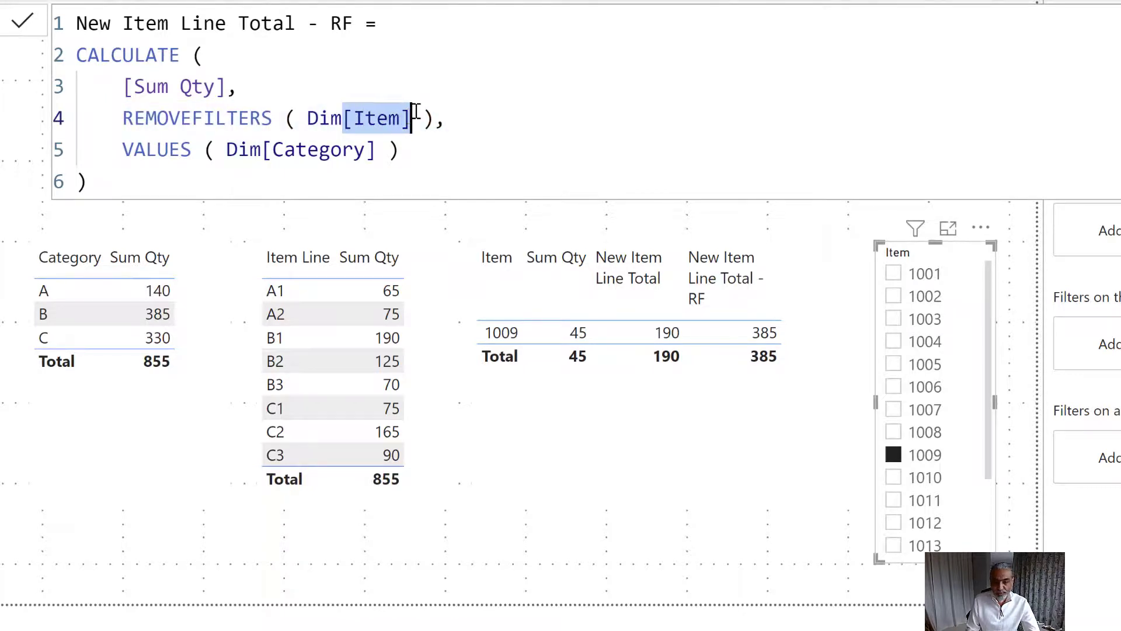
key("BackSpace")
left_click(507, 74)
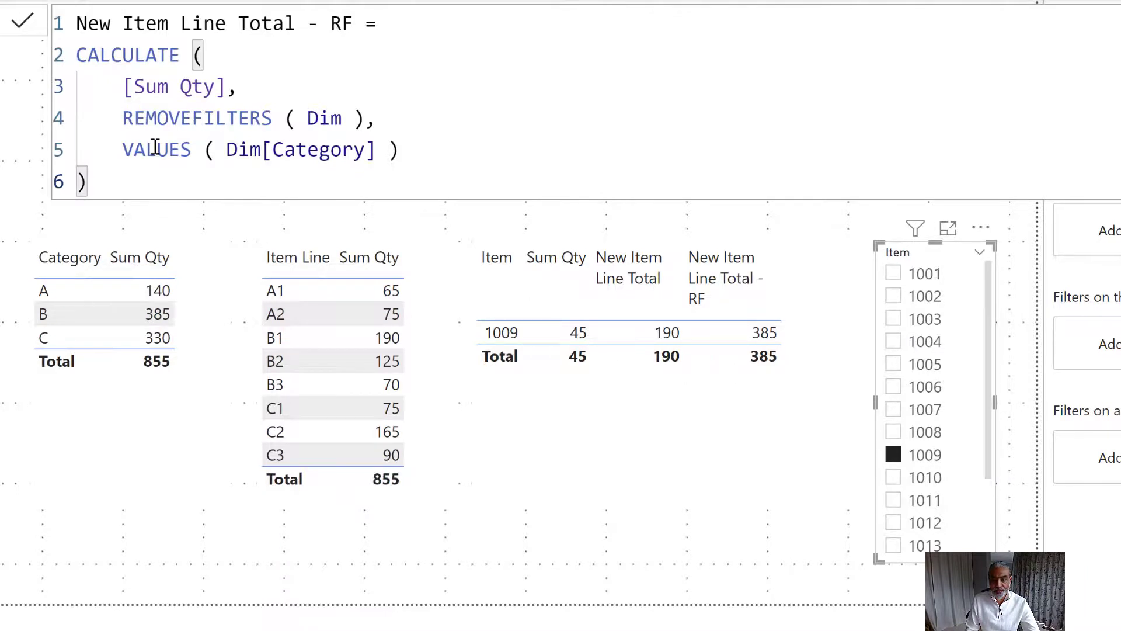
left_click(135, 145)
left_click_drag(135, 144, 453, 138)
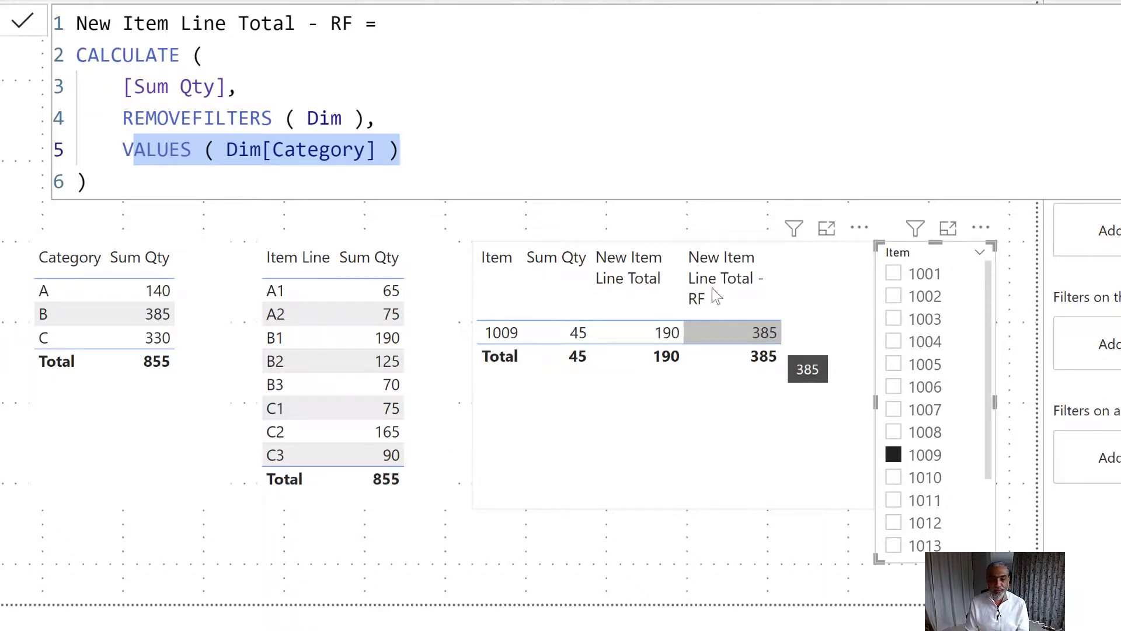
left_click(125, 149)
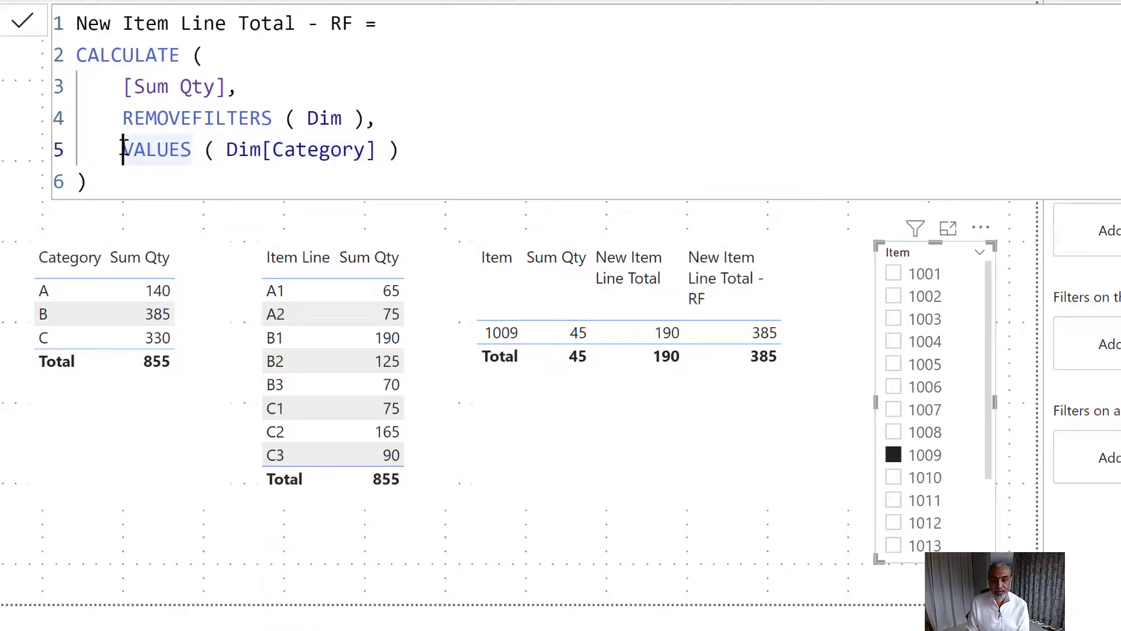
left_click_drag(124, 149, 461, 146)
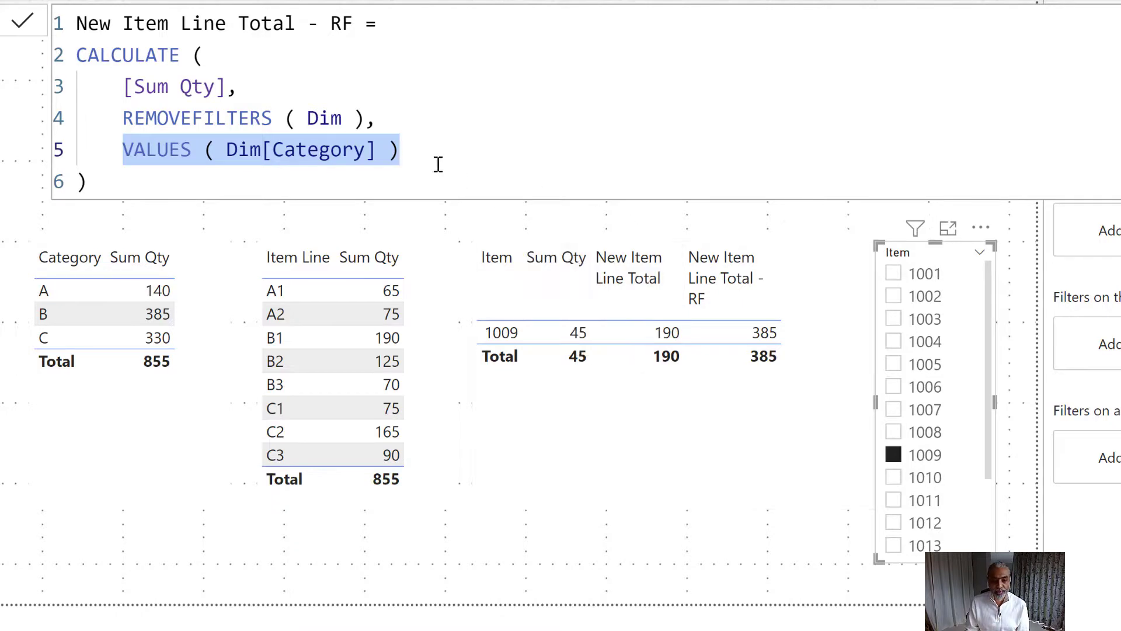
left_click(256, 153)
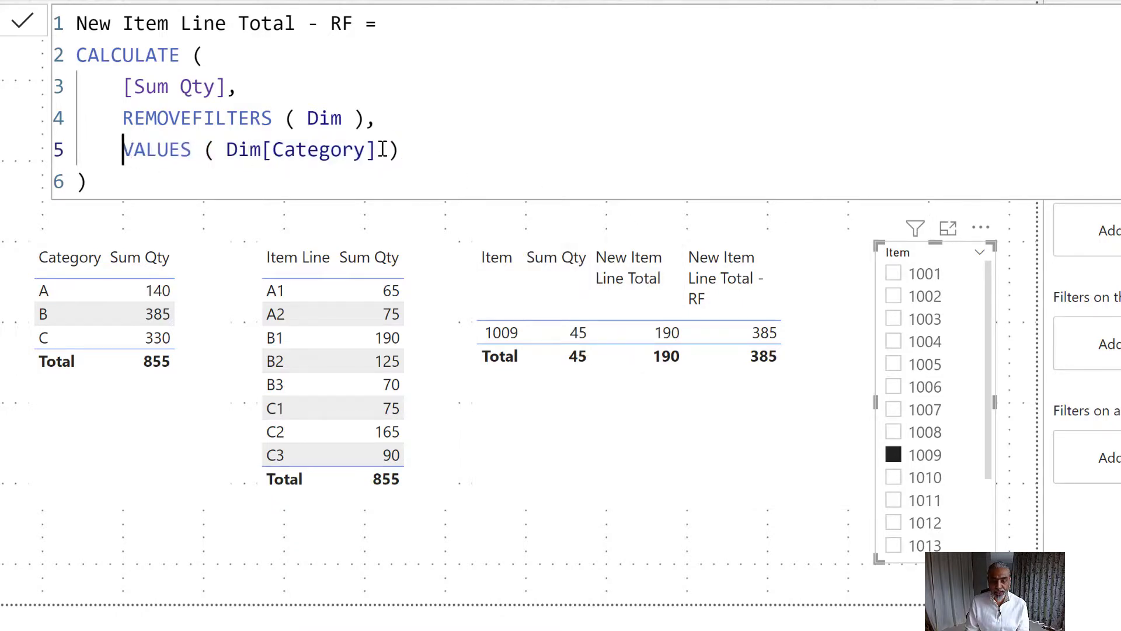
left_click_drag(124, 150, 431, 153)
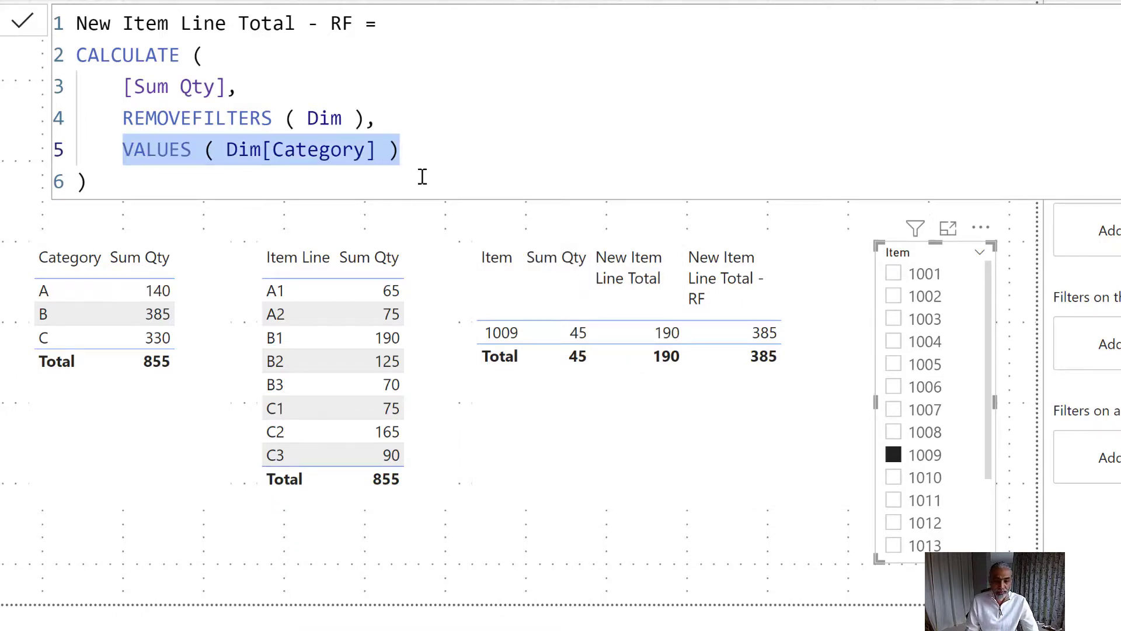